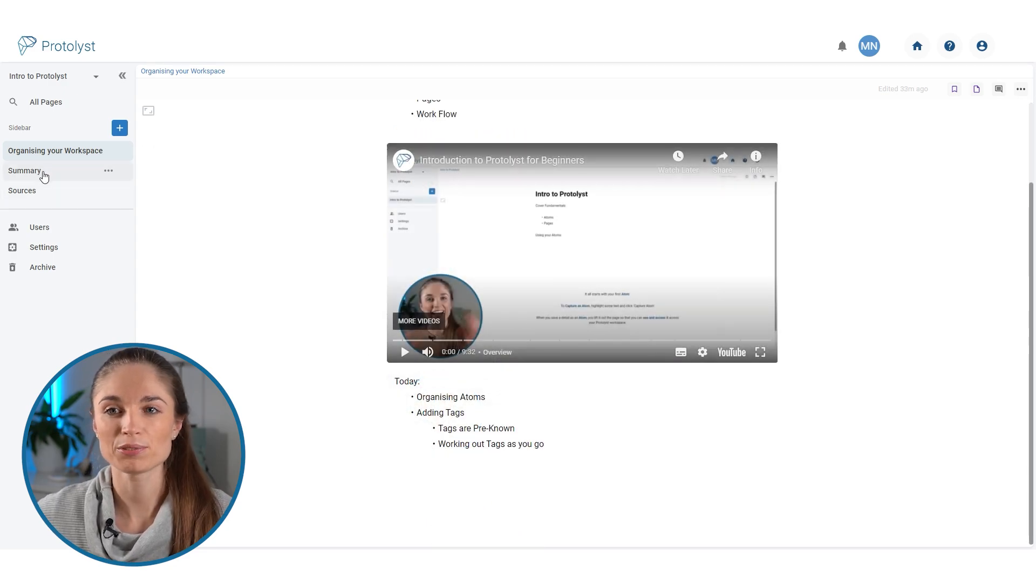
# Open the Sources table and examine the Hermann Ebbinghaus atom together with its linked source article and Summary page.
pyautogui.click(48, 190)
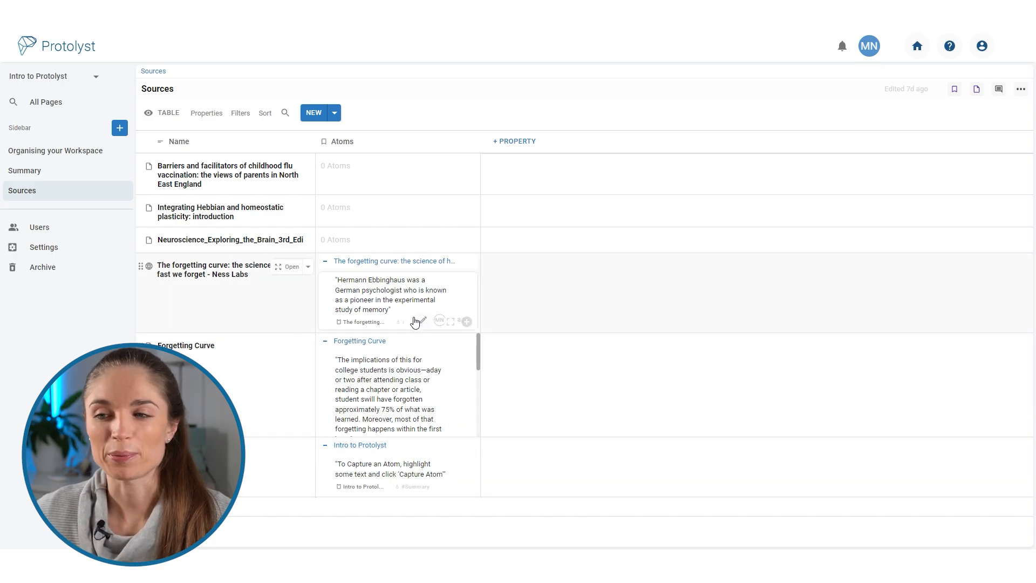
pyautogui.click(443, 286)
pyautogui.click(471, 329)
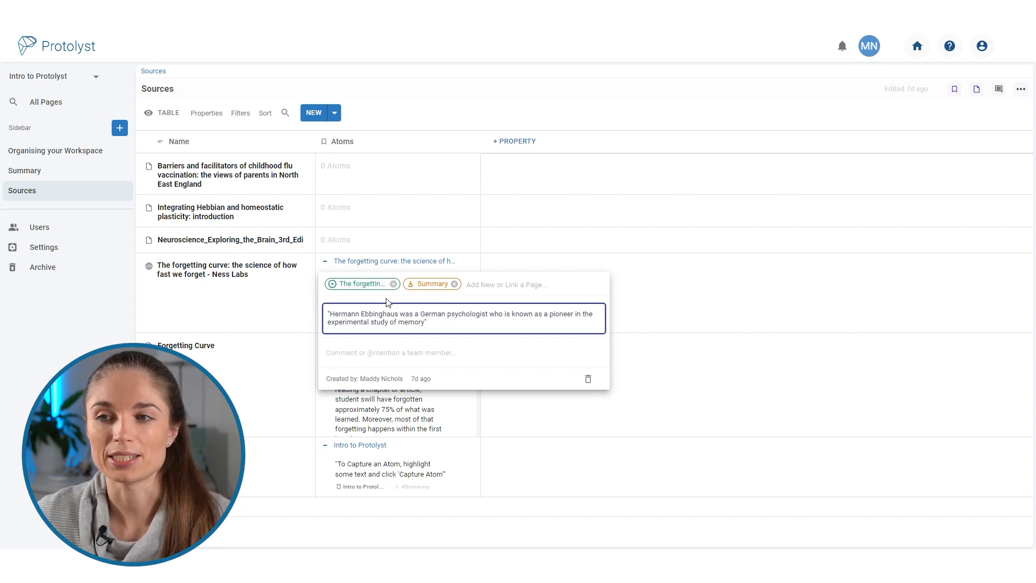
pyautogui.click(380, 284)
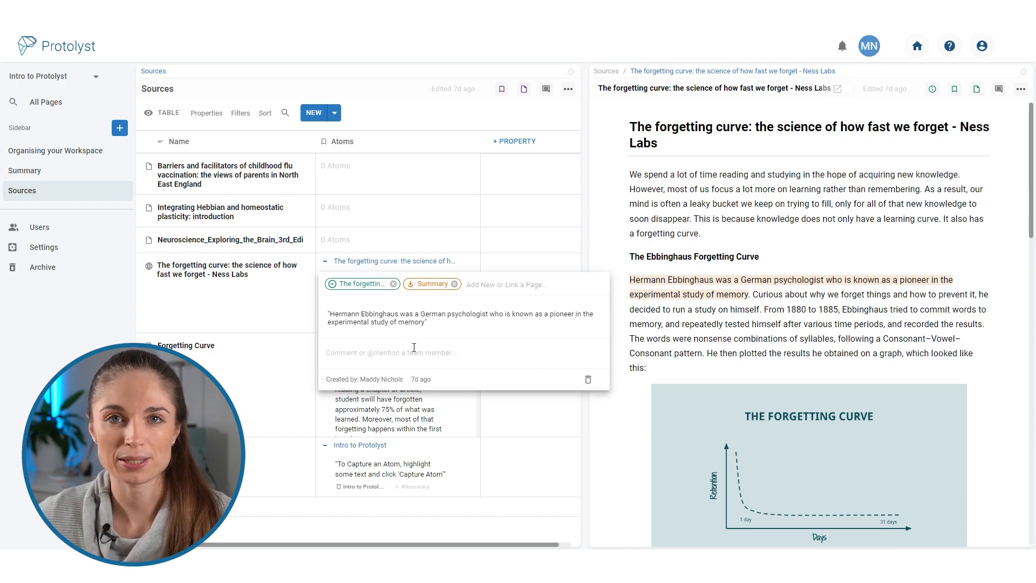
pyautogui.click(430, 286)
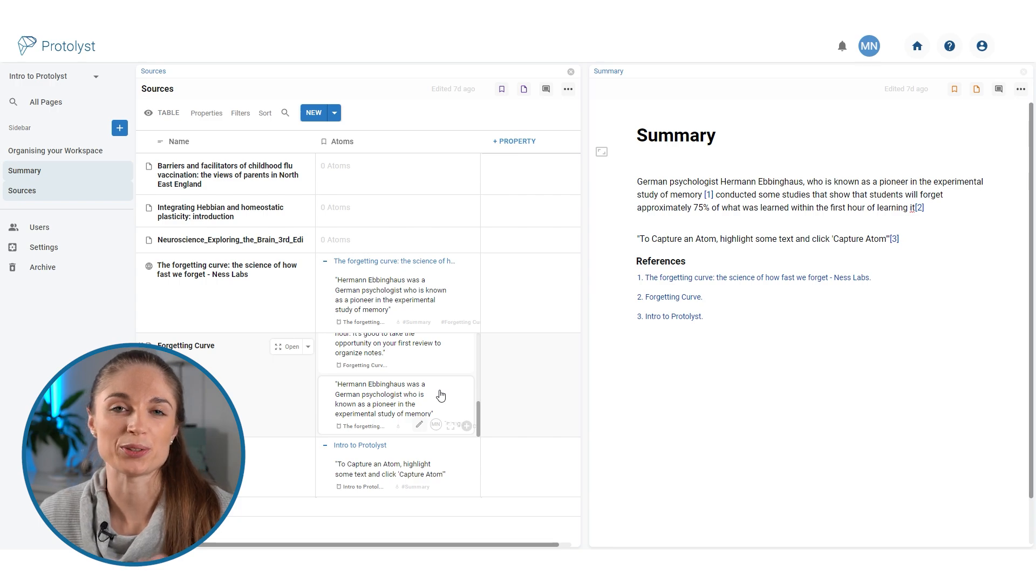
pyautogui.scroll(5, 441, 396)
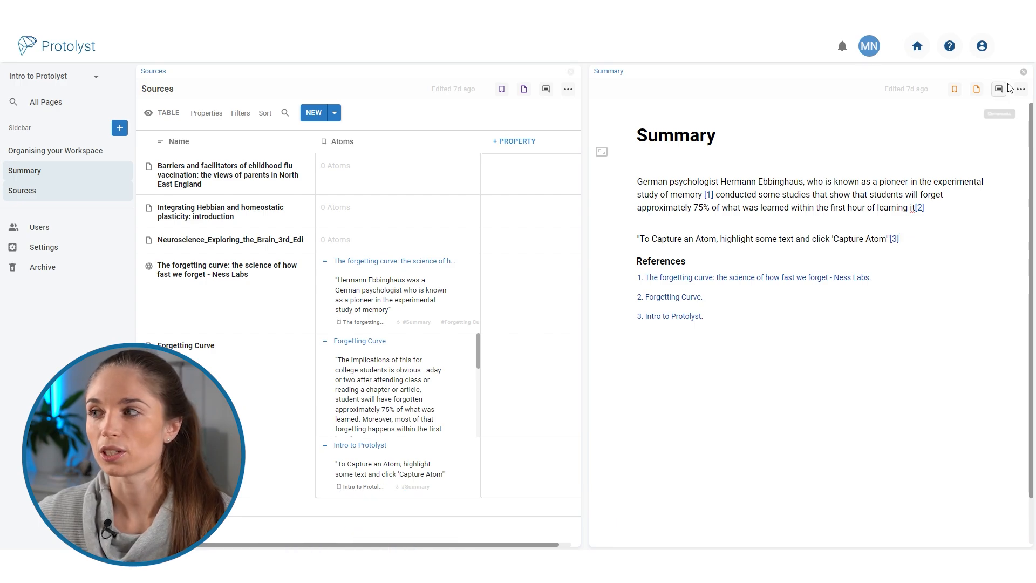
pyautogui.click(1024, 71)
# Create a new table page in the workspace and name it Tags.
pyautogui.click(121, 128)
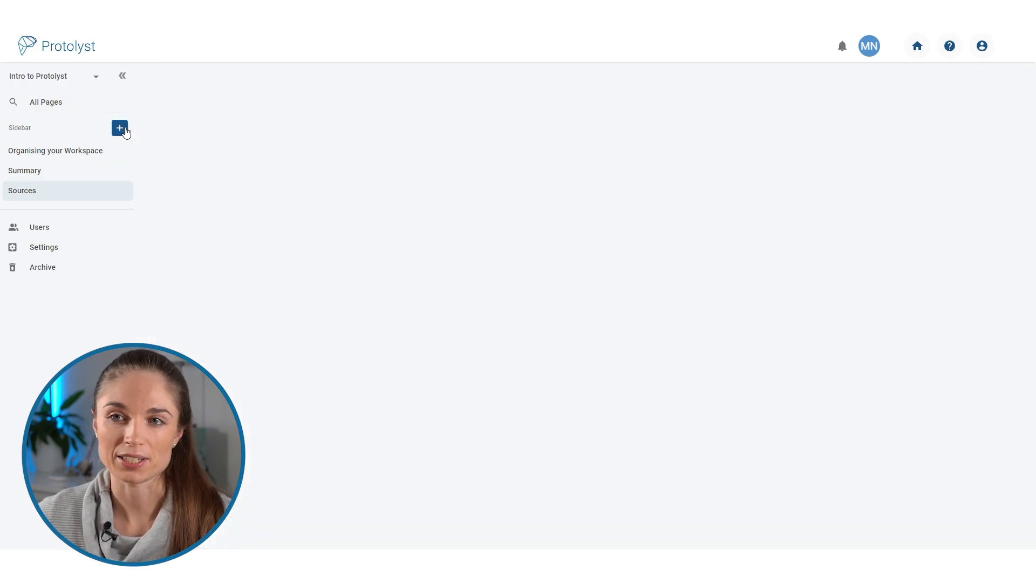
pyautogui.click(433, 194)
pyautogui.click(191, 97)
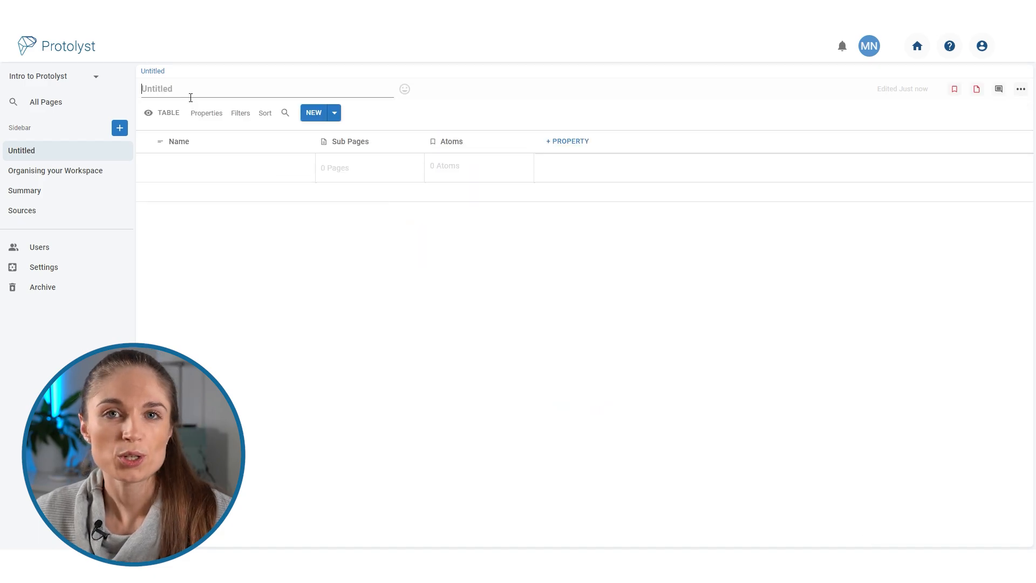
pyautogui.write('Tags')
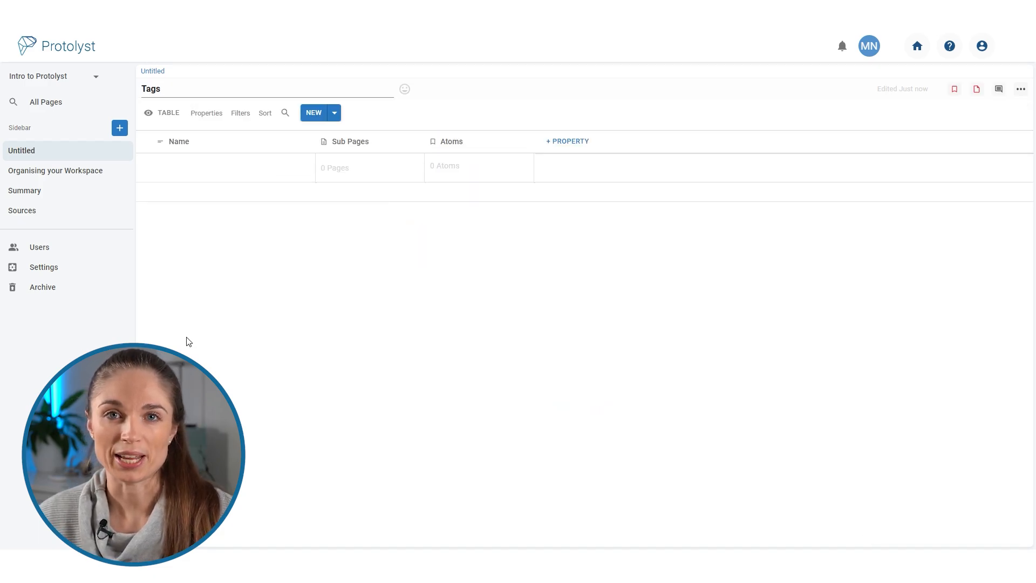
pyautogui.press('Return')
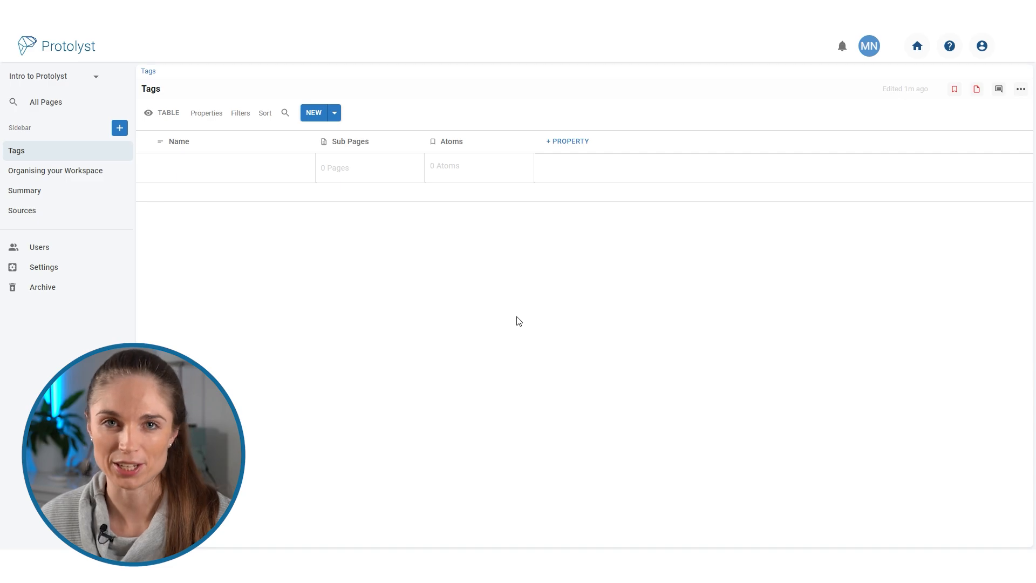
# Add three entries to the Tags table, named Studies, Forgetting and Review techniques.
pyautogui.click(228, 173)
pyautogui.write('Studies')
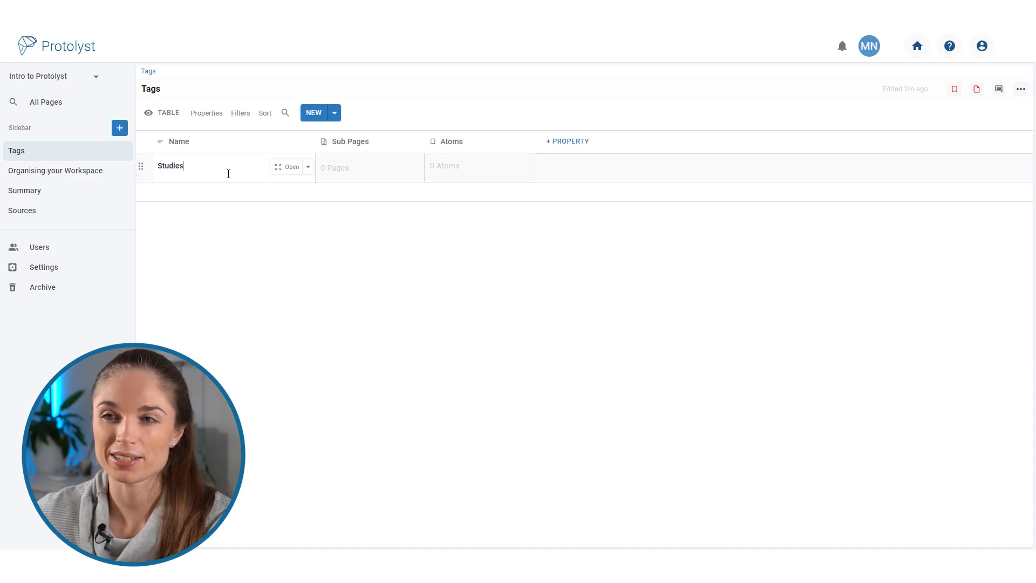
pyautogui.click(314, 113)
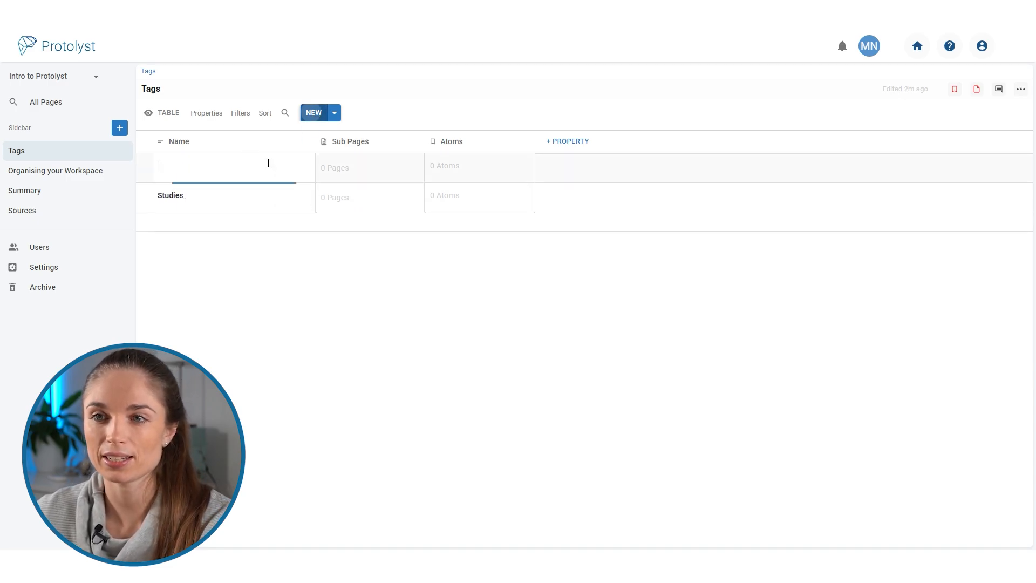
pyautogui.write('Forgetting')
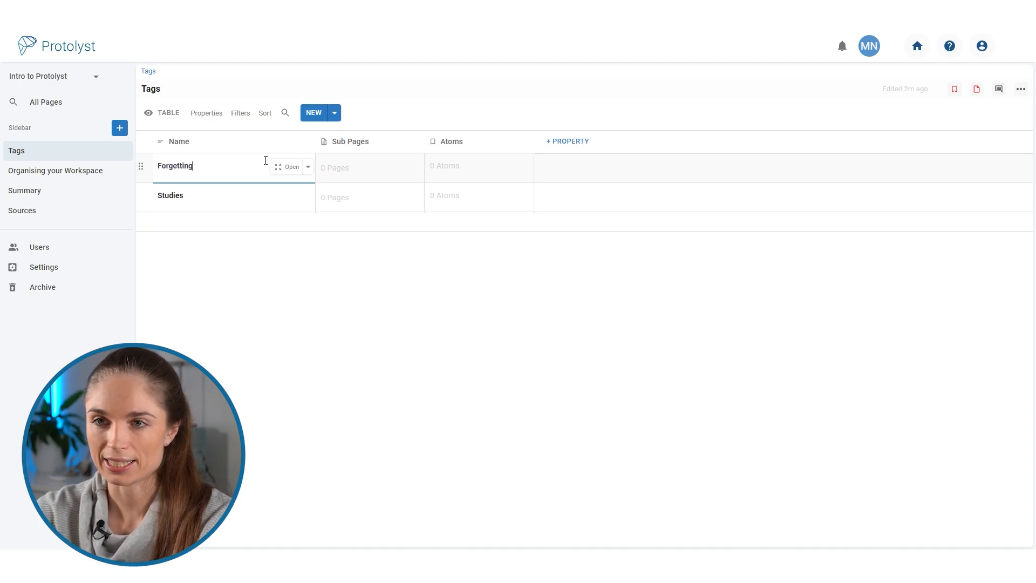
pyautogui.click(334, 113)
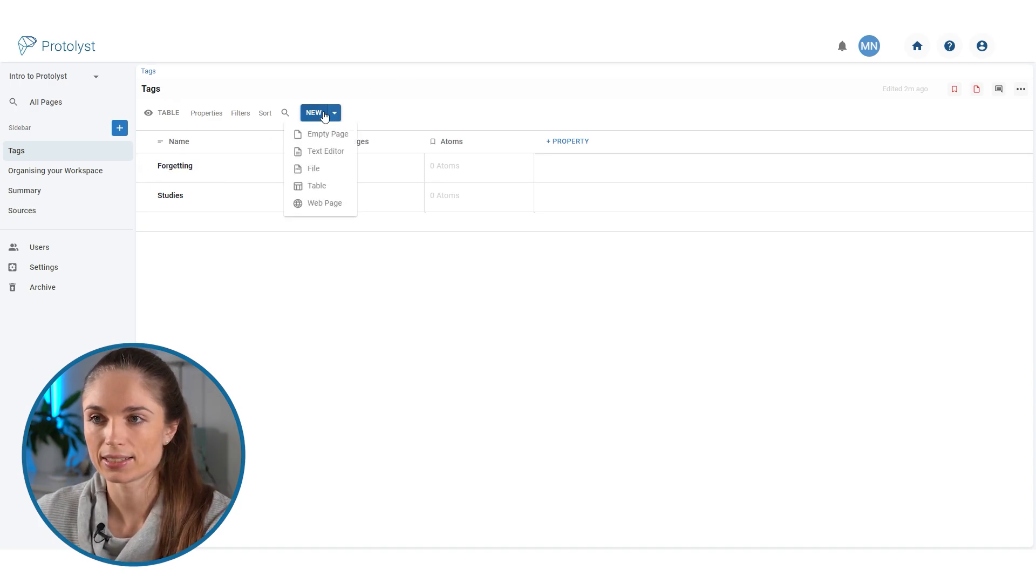
pyautogui.click(315, 113)
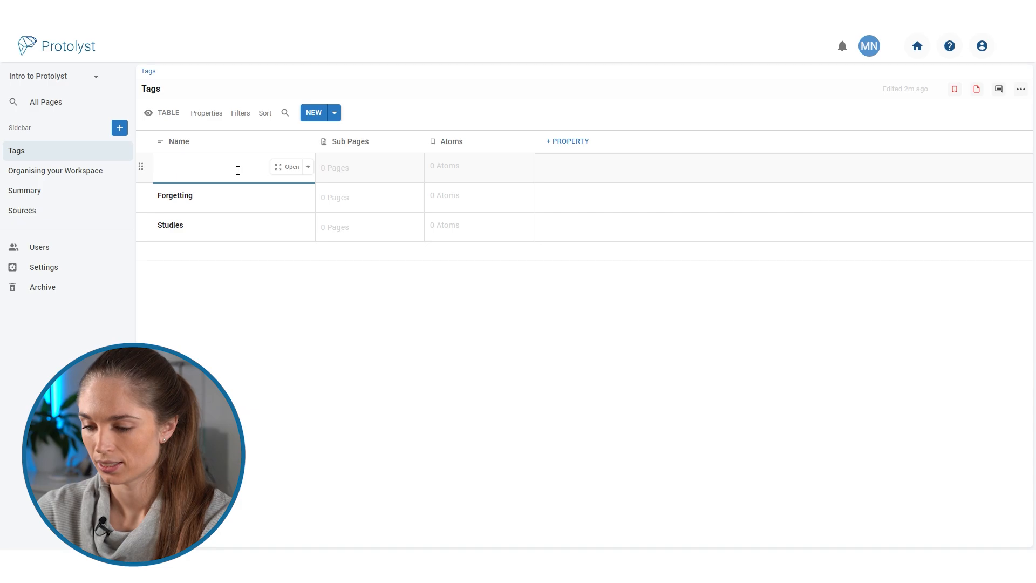
pyautogui.write('Review techniques')
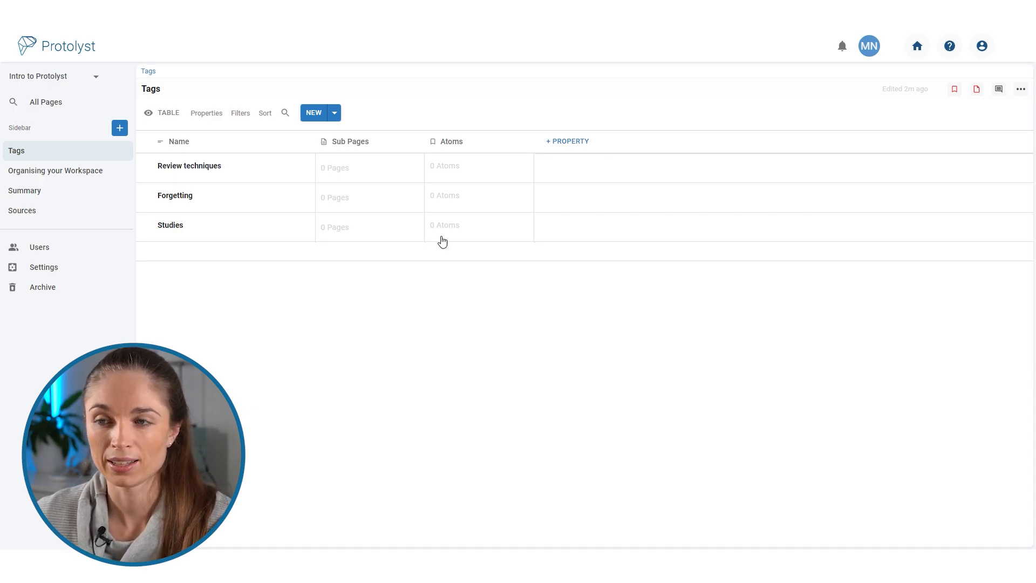
# Delete the Sub Pages property from the Tags table.
pyautogui.click(359, 141)
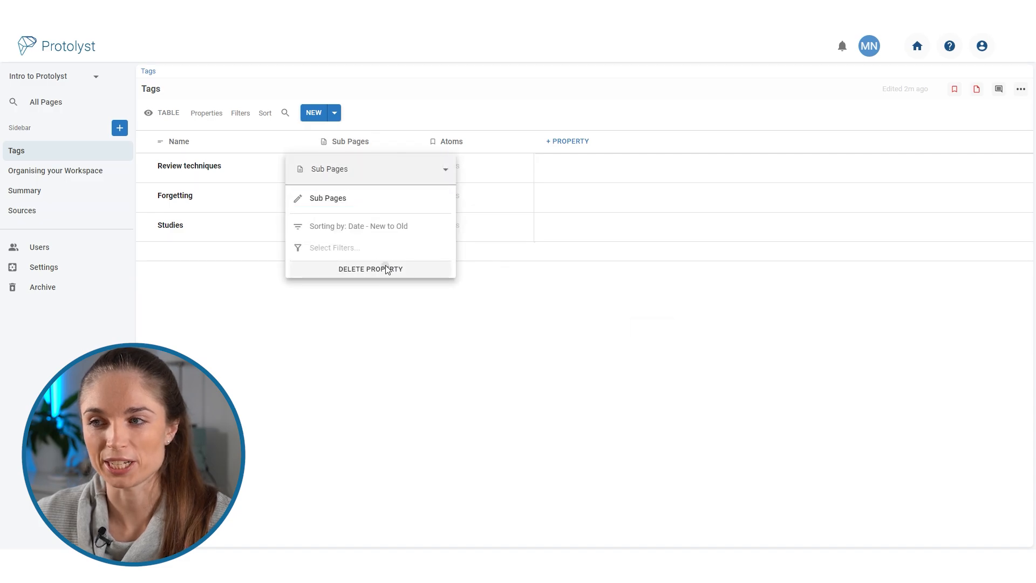
pyautogui.click(390, 269)
pyautogui.click(654, 326)
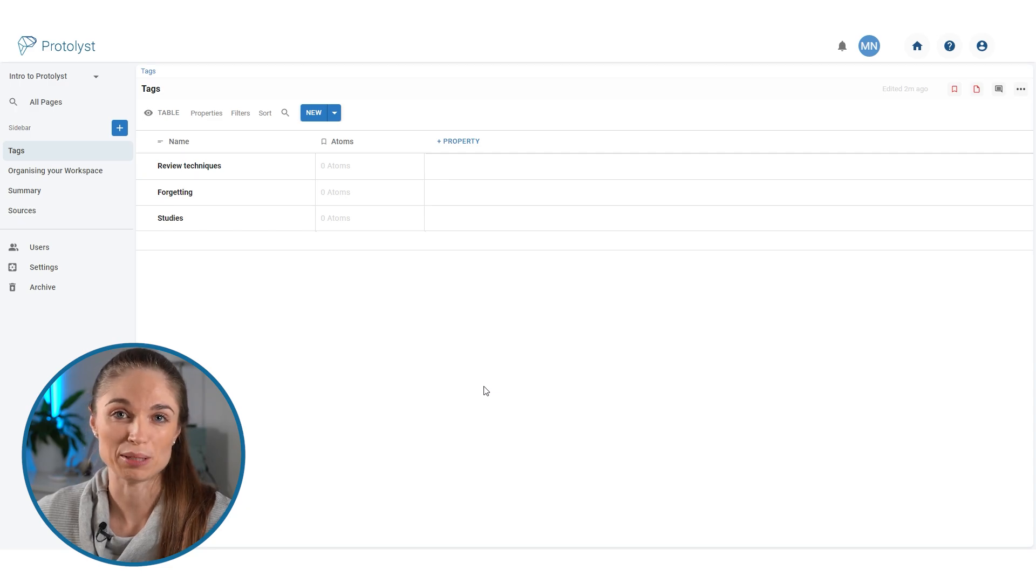
# Open Sources in split screen beside a slightly narrower Tags table, and open the Ness Labs forgetting curve article there.
pyautogui.keyDown('ctrl'); pyautogui.click(41, 215); pyautogui.keyUp('ctrl')
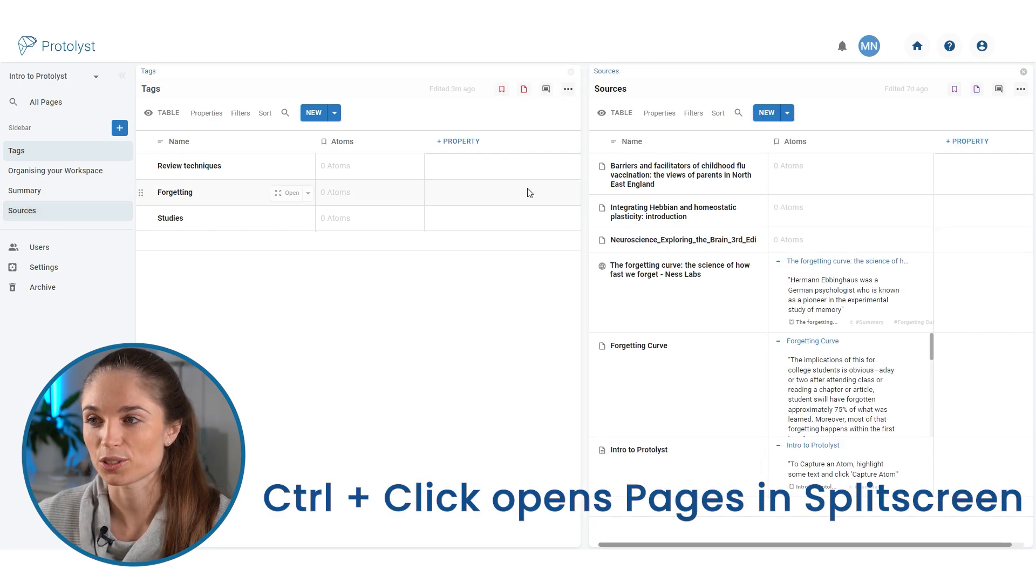
pyautogui.moveTo(585, 203); pyautogui.dragTo(546, 200)
pyautogui.click(717, 271)
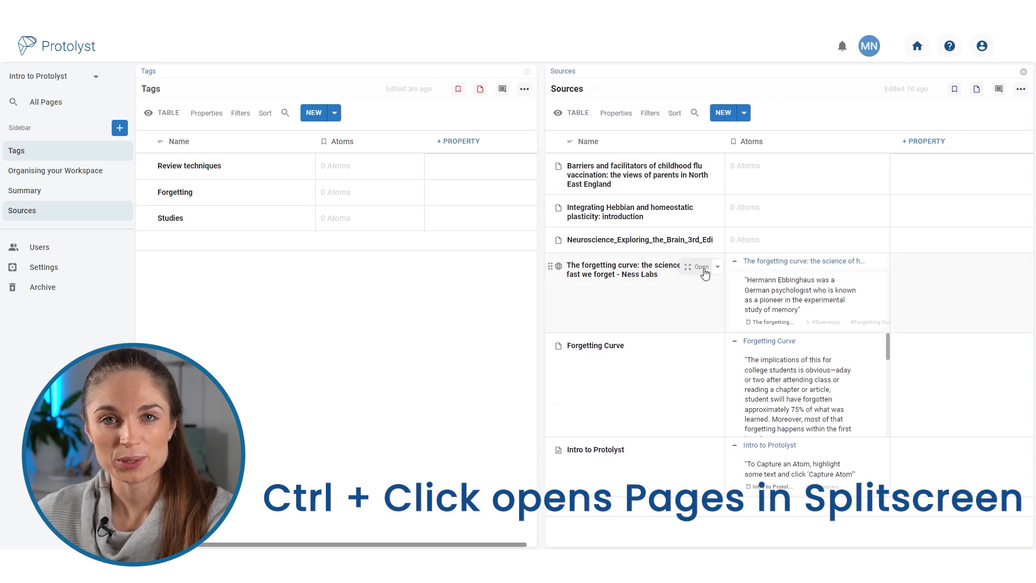
pyautogui.scroll(-3, 766, 256)
pyautogui.scroll(-6, 766, 257)
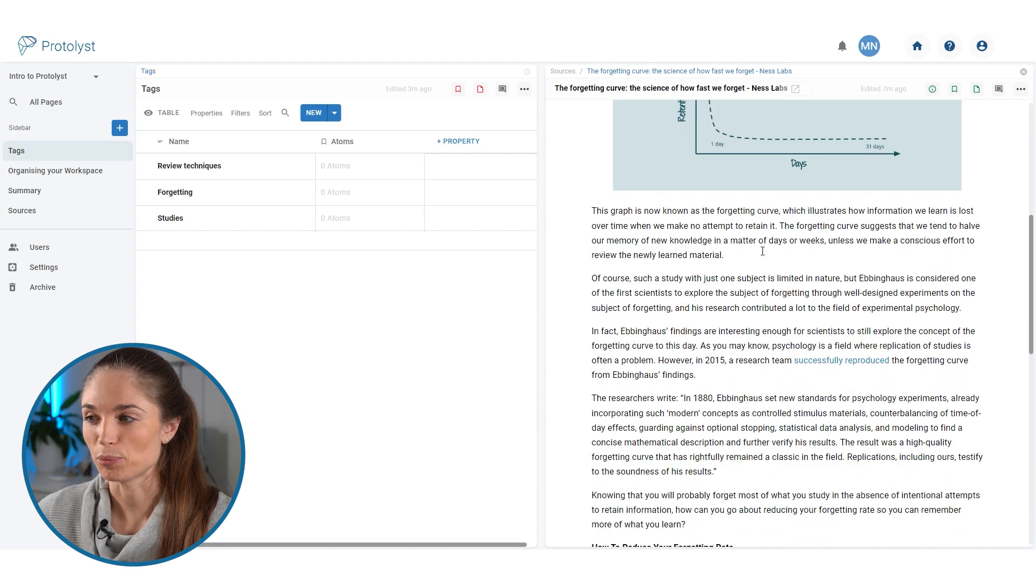
pyautogui.scroll(2, 762, 250)
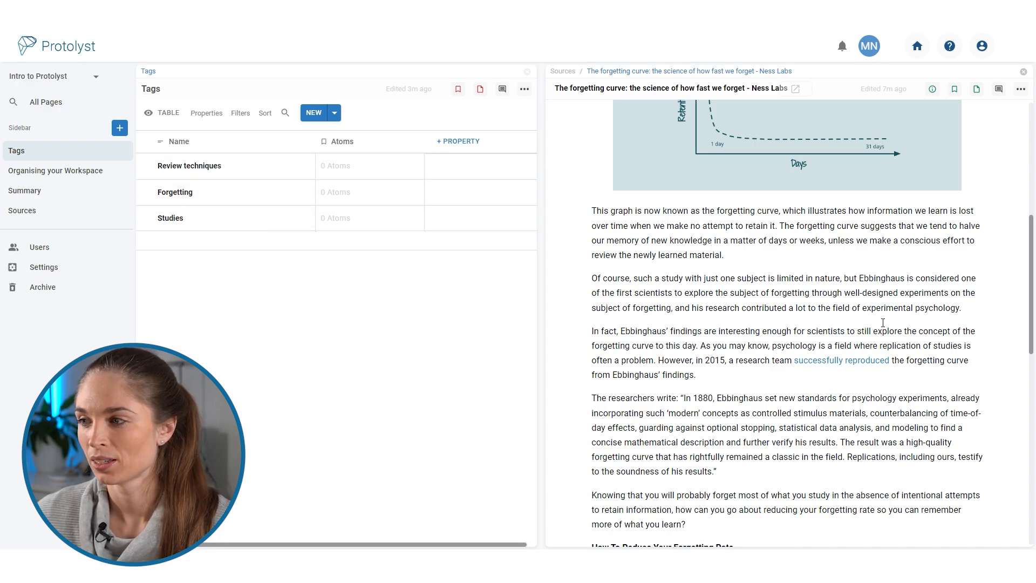
# Capture the passage from "Ebbinghaus is considered one of the first scientists" to "subject of forgetting" as an atom and link it to the Studies tag.
pyautogui.moveTo(859, 280); pyautogui.dragTo(674, 316)
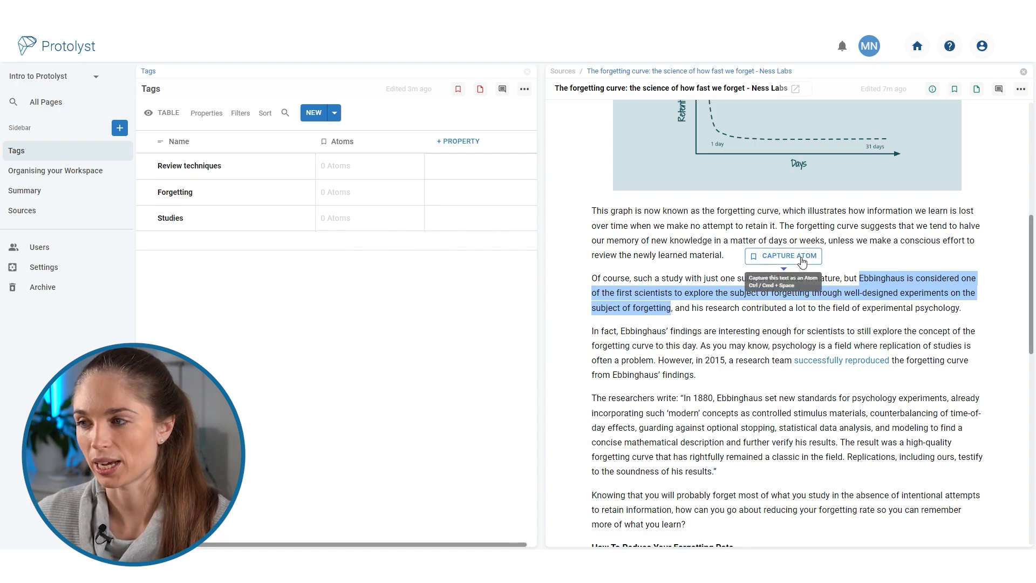
pyautogui.click(808, 260)
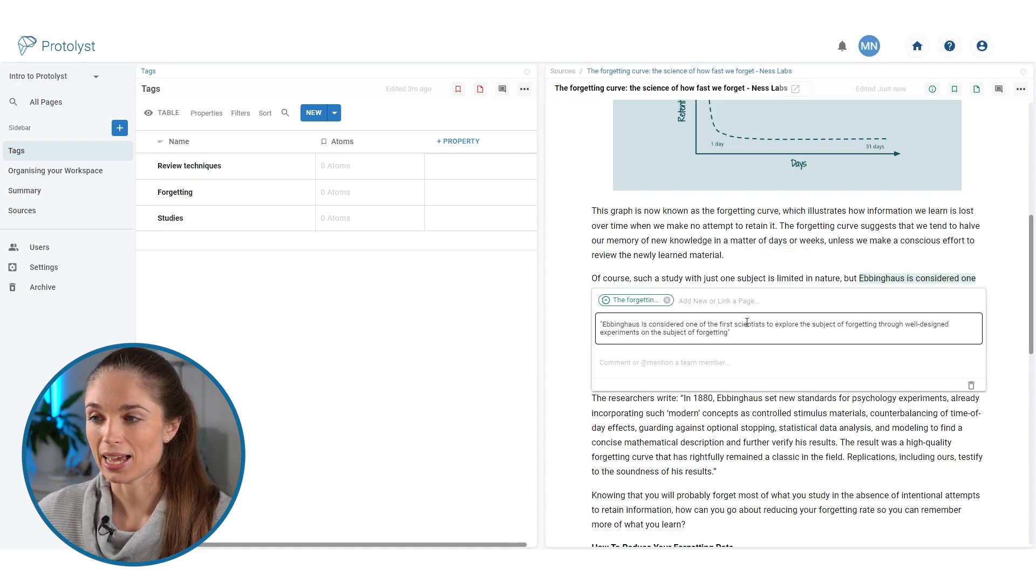
pyautogui.click(747, 303)
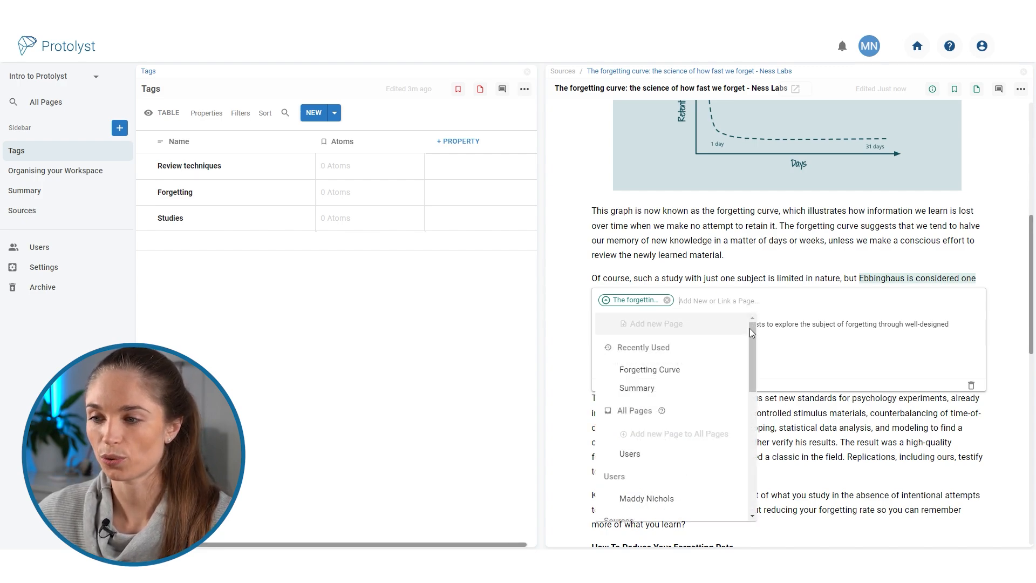
pyautogui.moveTo(752, 331); pyautogui.dragTo(745, 464)
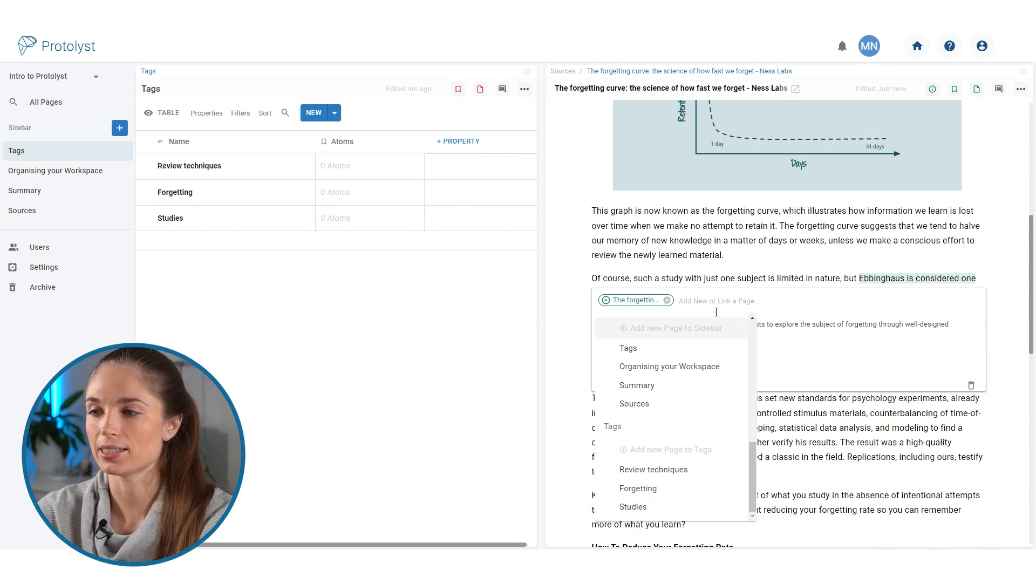
pyautogui.write('stud')
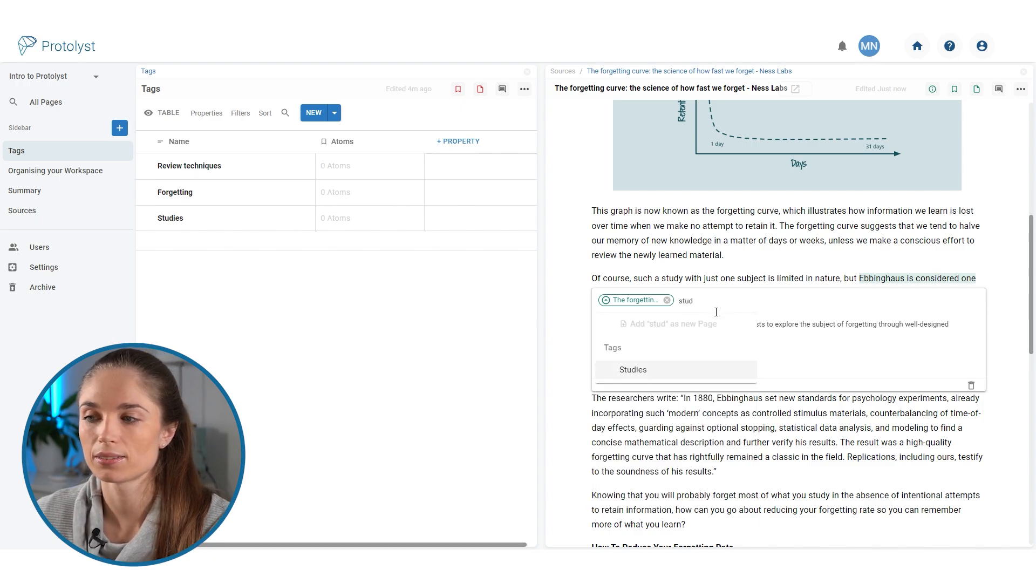
pyautogui.click(657, 373)
pyautogui.click(856, 346)
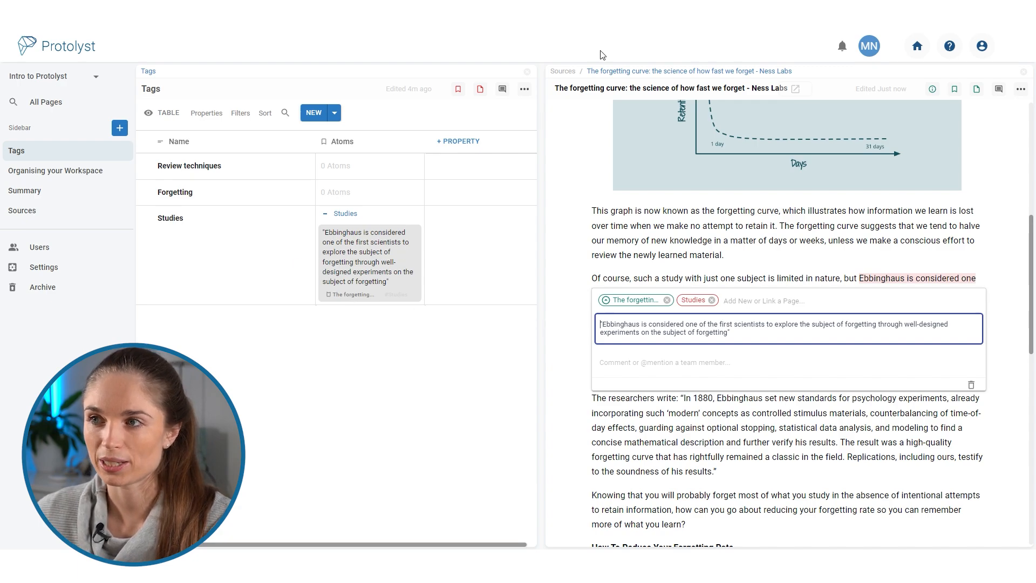
# Return to the Sources table, check the article's atoms, and open the Forgetting Curve document beside the Tags table.
pyautogui.click(573, 76)
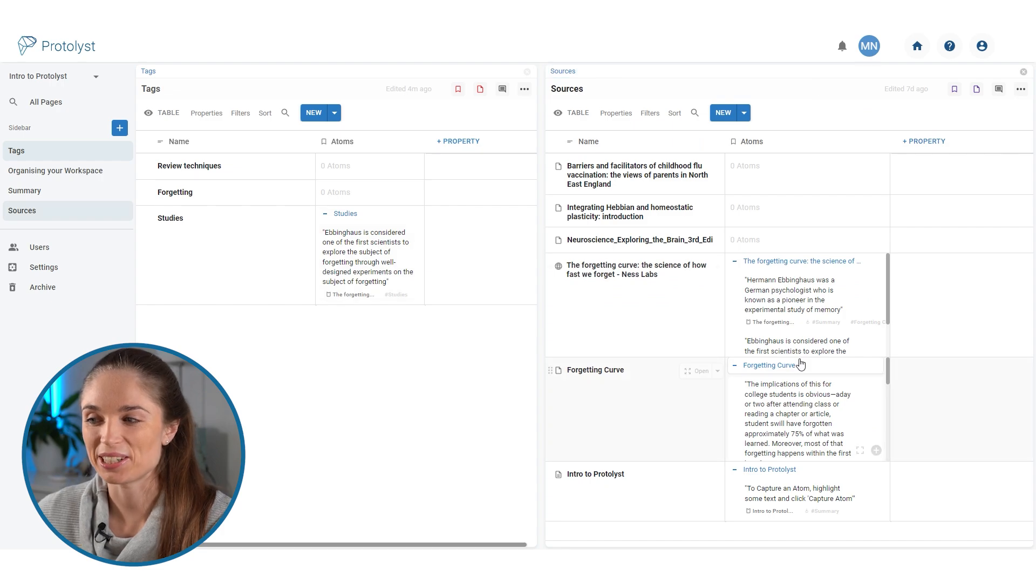
pyautogui.scroll(-1, 808, 305)
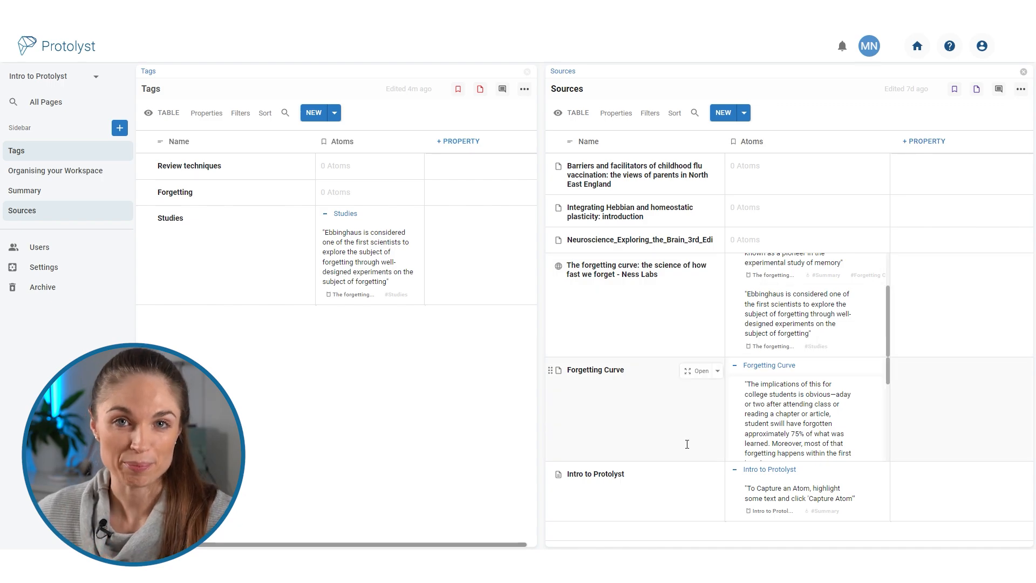
pyautogui.click(701, 371)
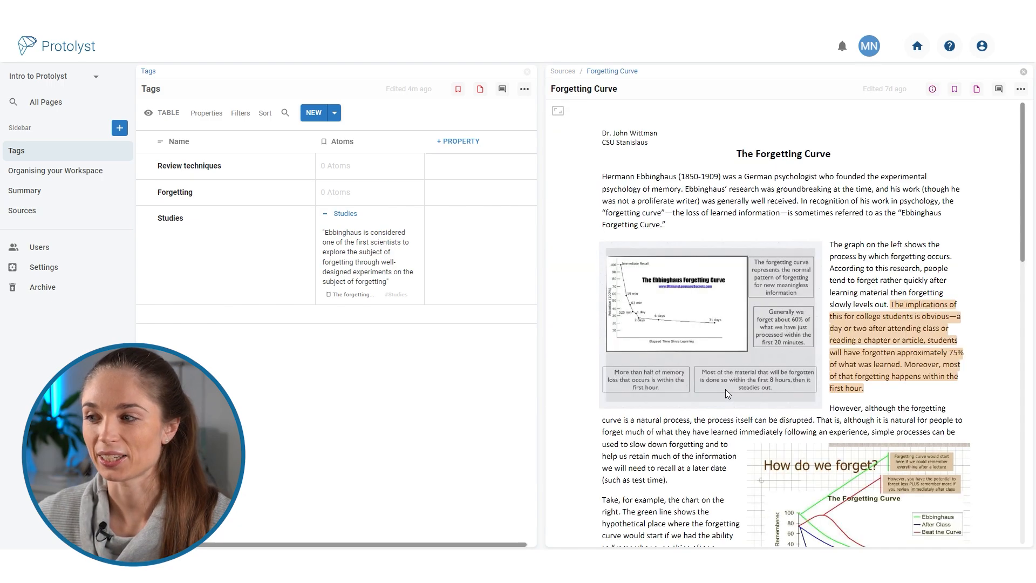
# Capture the passage from "although it is natural for people" to "recall at a later date" as an atom and link it to Review techniques.
pyautogui.moveTo(843, 420); pyautogui.dragTo(739, 473)
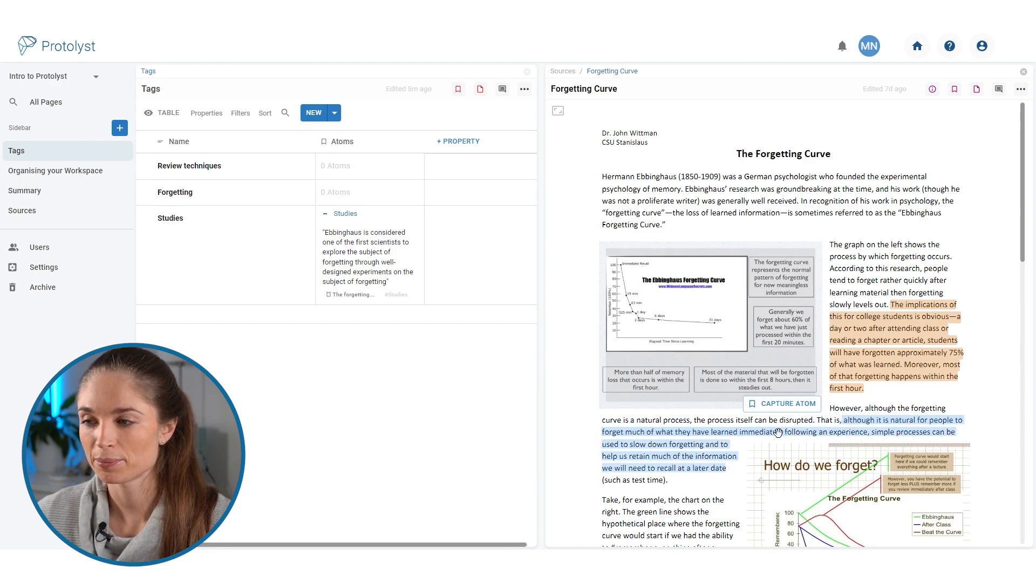
pyautogui.click(779, 412)
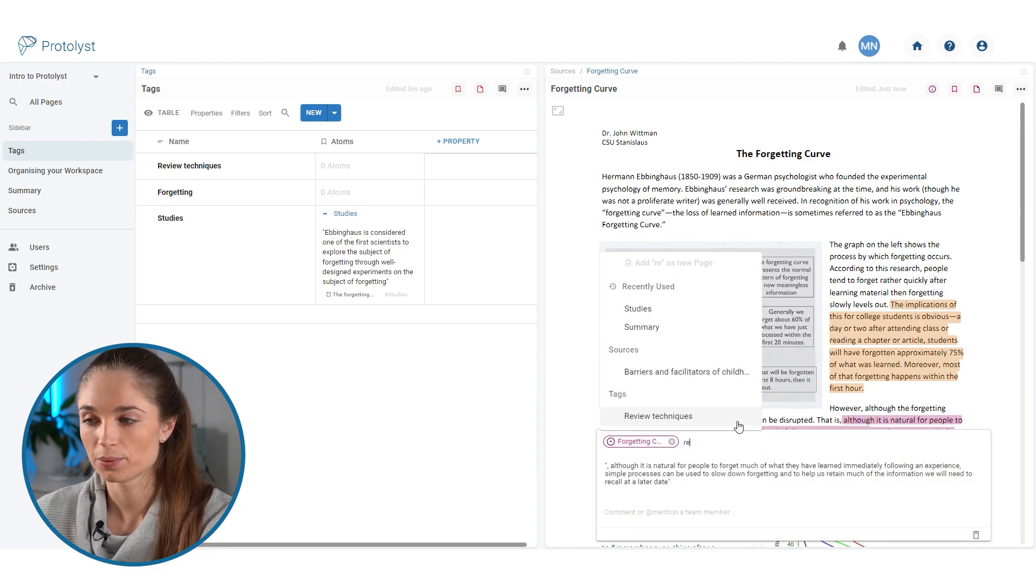
pyautogui.click(674, 421)
pyautogui.click(577, 407)
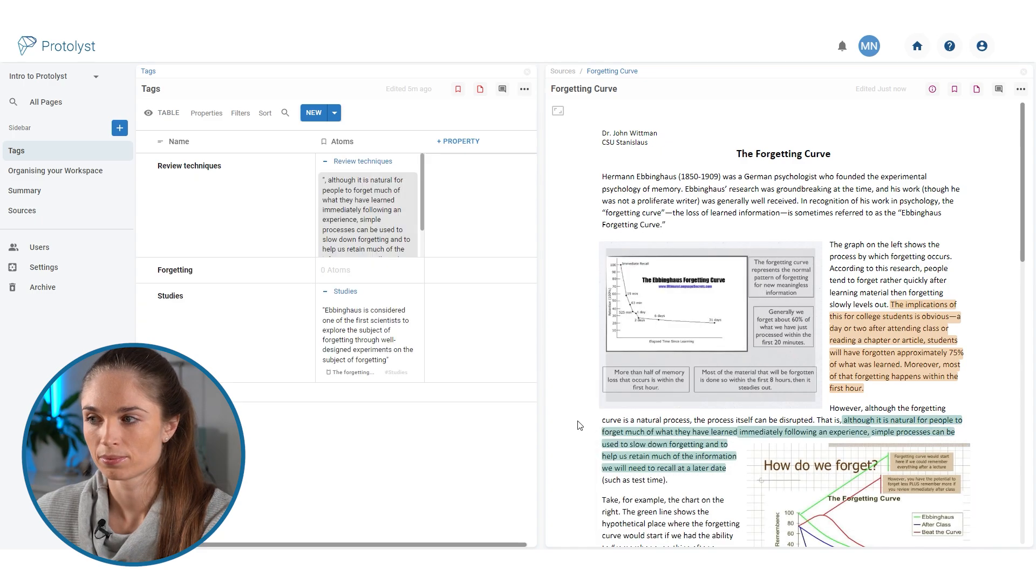
# Capture the passage from "Reviewing information three times" to "overcoming the Forgetting Curve" as an atom and link it to Review techniques.
pyautogui.scroll(-6, 689, 443)
pyautogui.scroll(-6, 689, 441)
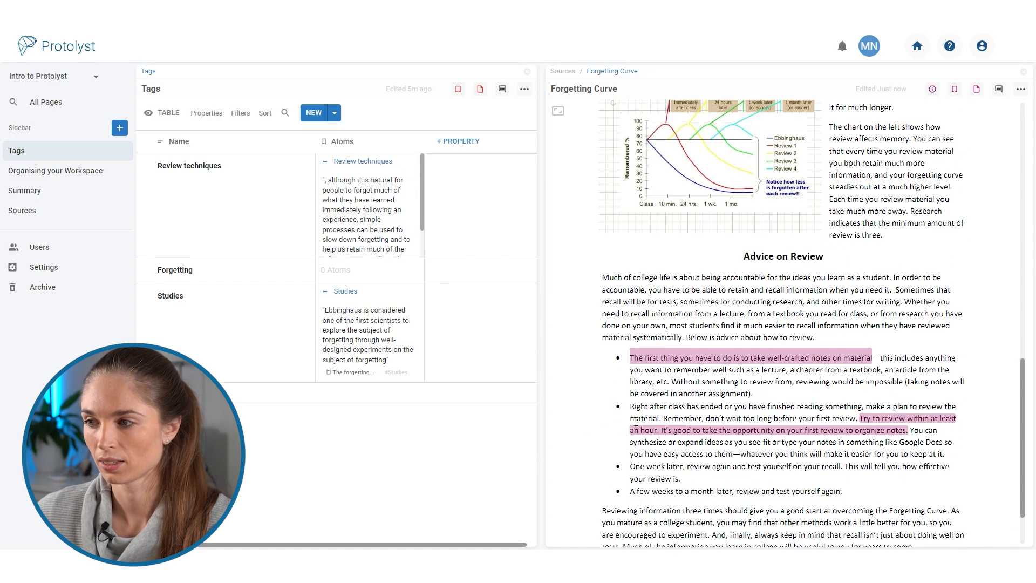
pyautogui.scroll(-2, 733, 402)
pyautogui.moveTo(602, 437); pyautogui.dragTo(944, 440)
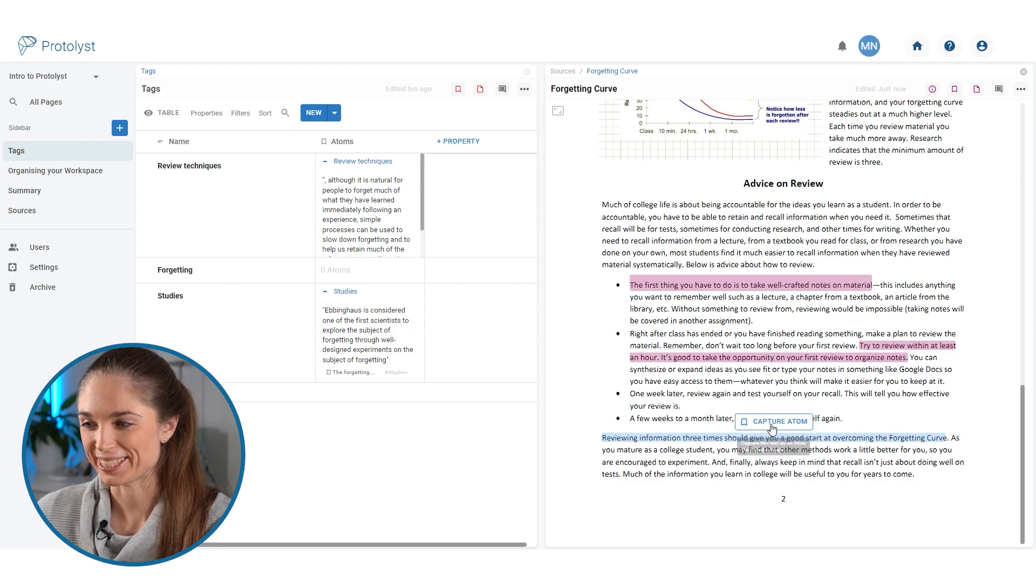
pyautogui.click(775, 421)
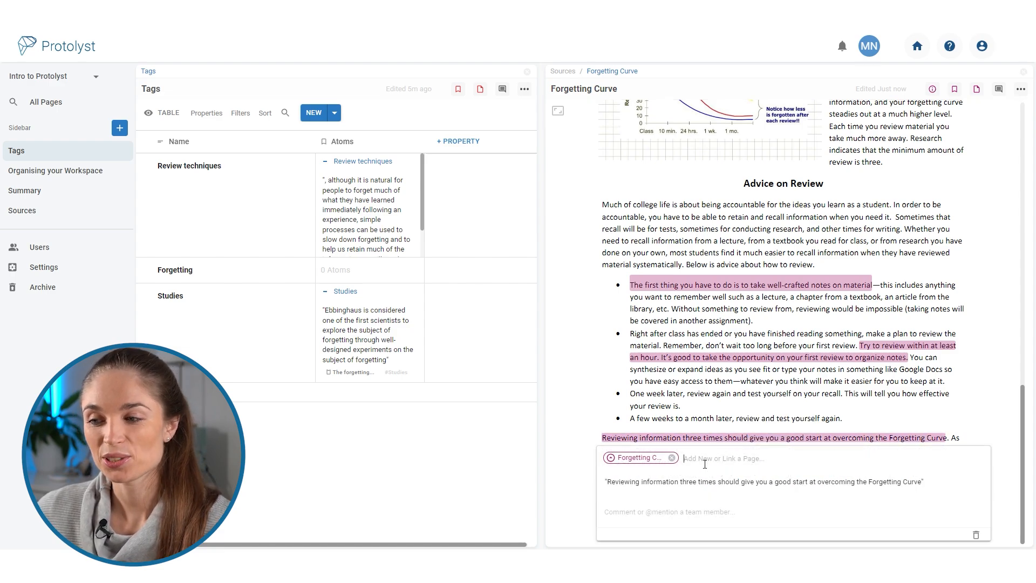
pyautogui.click(705, 463)
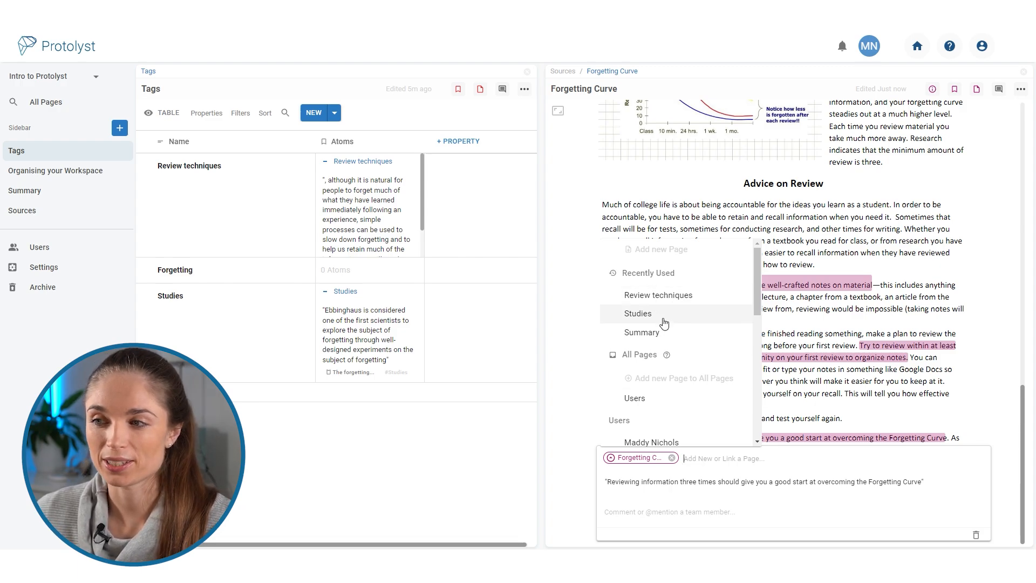
pyautogui.click(658, 295)
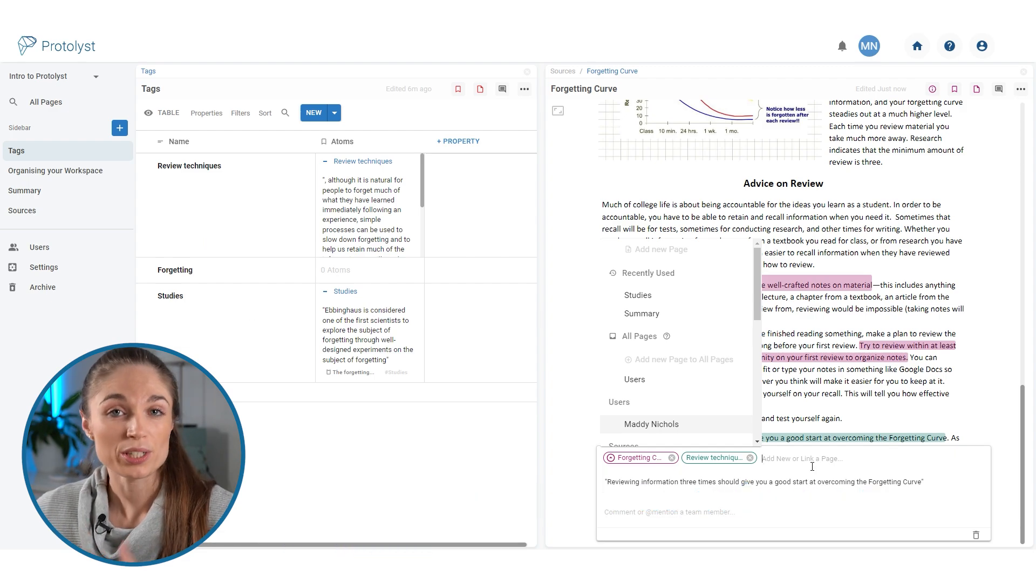
# Close the Tags pane, then capture the passage from "Unfortunately, it also shows" to "never happened at all" as an atom linked to Forgetting.
pyautogui.click(529, 76)
pyautogui.click(528, 73)
pyautogui.scroll(-6, 650, 342)
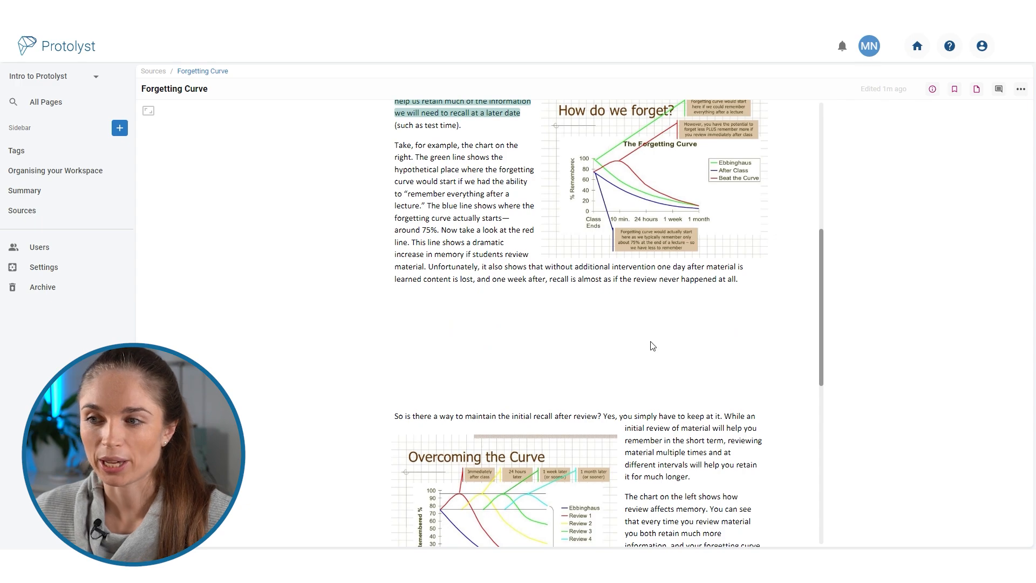
pyautogui.moveTo(436, 270); pyautogui.dragTo(727, 297)
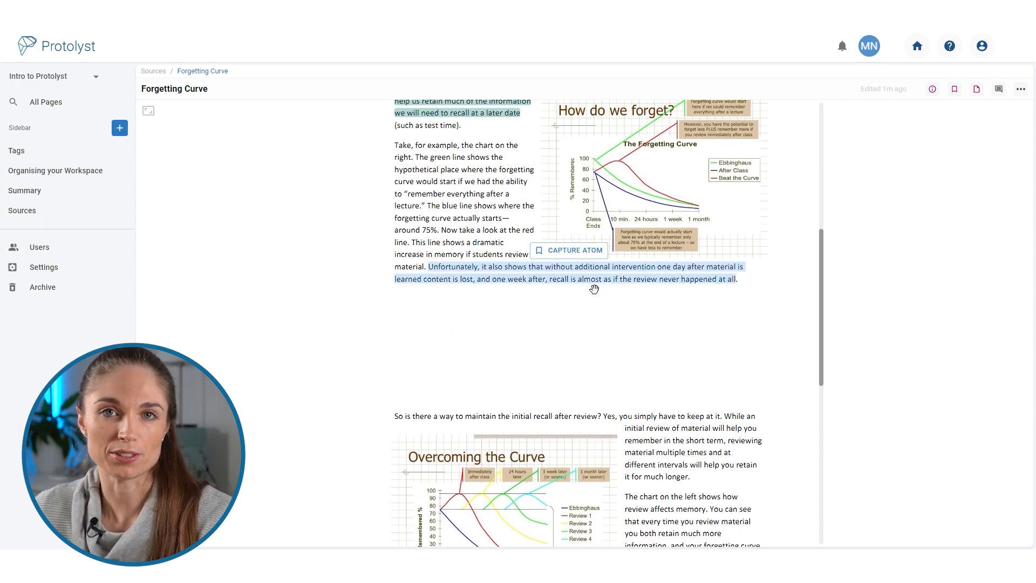
pyautogui.click(578, 258)
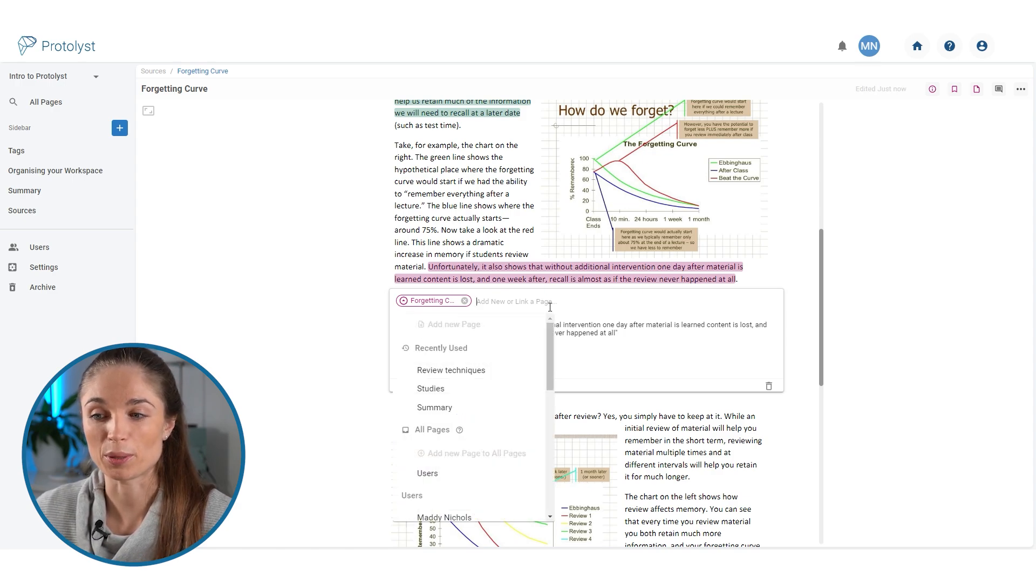
pyautogui.write('tags')
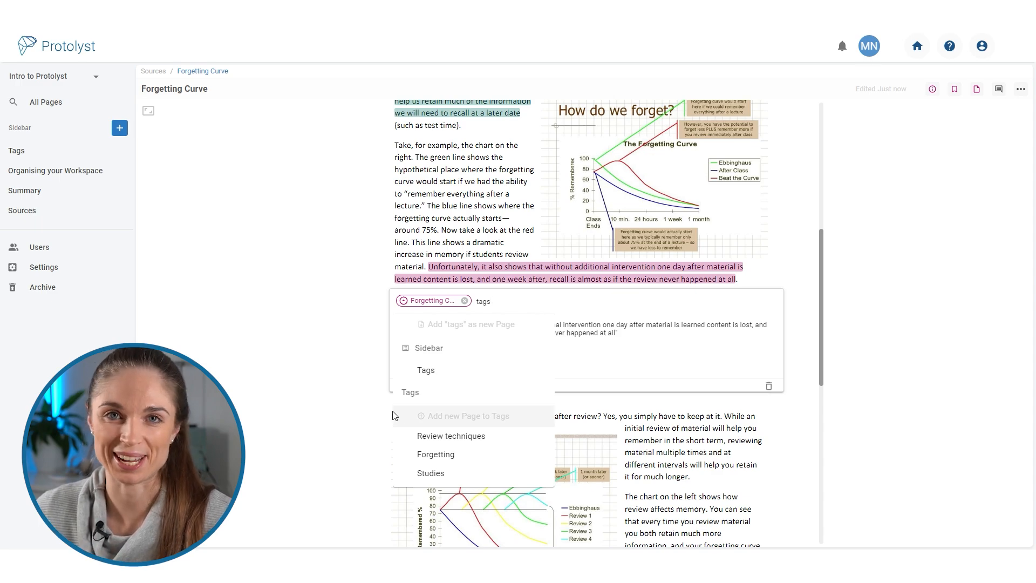
pyautogui.click(464, 473)
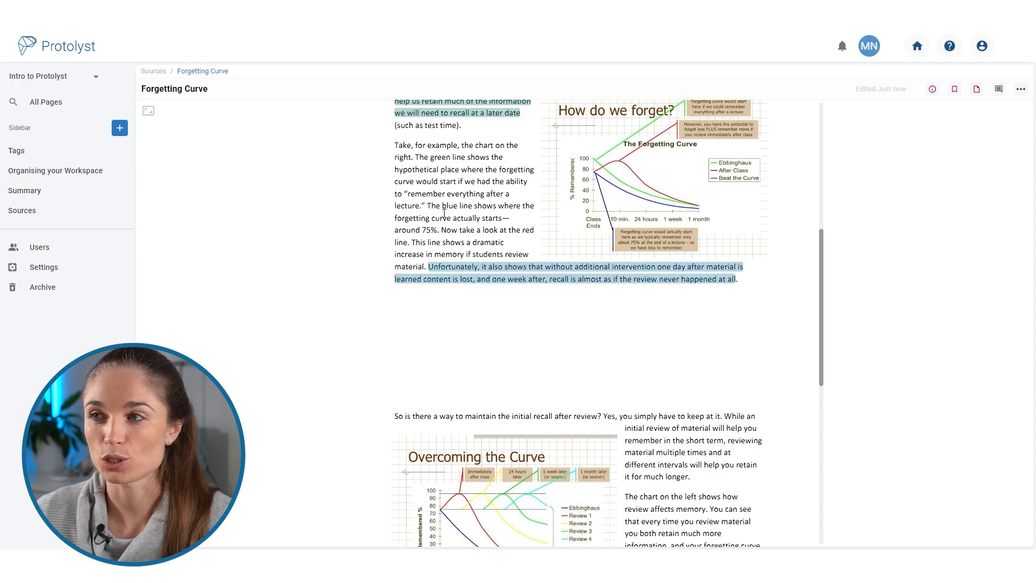
# Open the Tags table beside the document and add the passage "The green line shows" to "after a lecture" as a Review techniques atom.
pyautogui.click(36, 152)
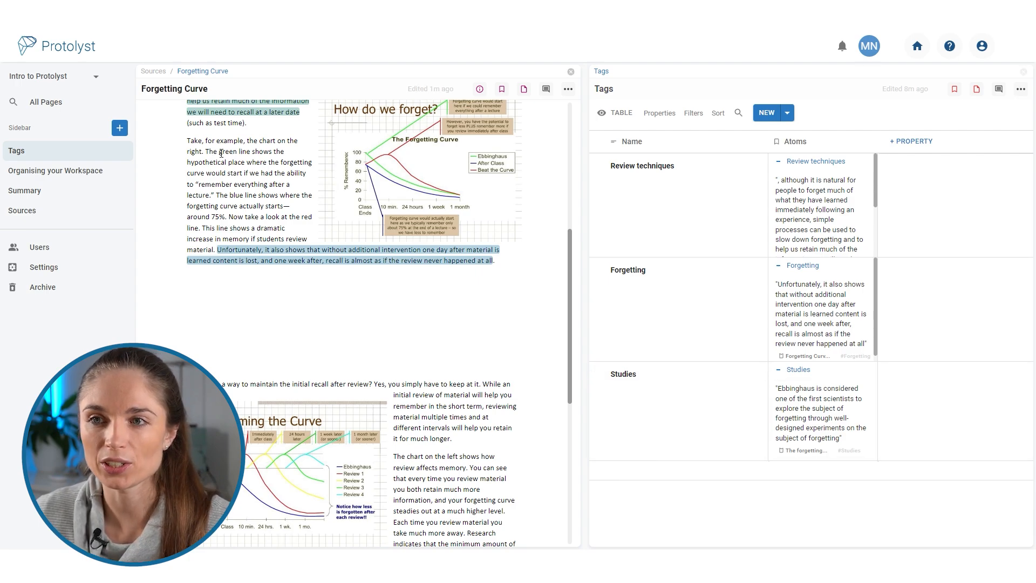
pyautogui.moveTo(205, 152); pyautogui.dragTo(789, 174)
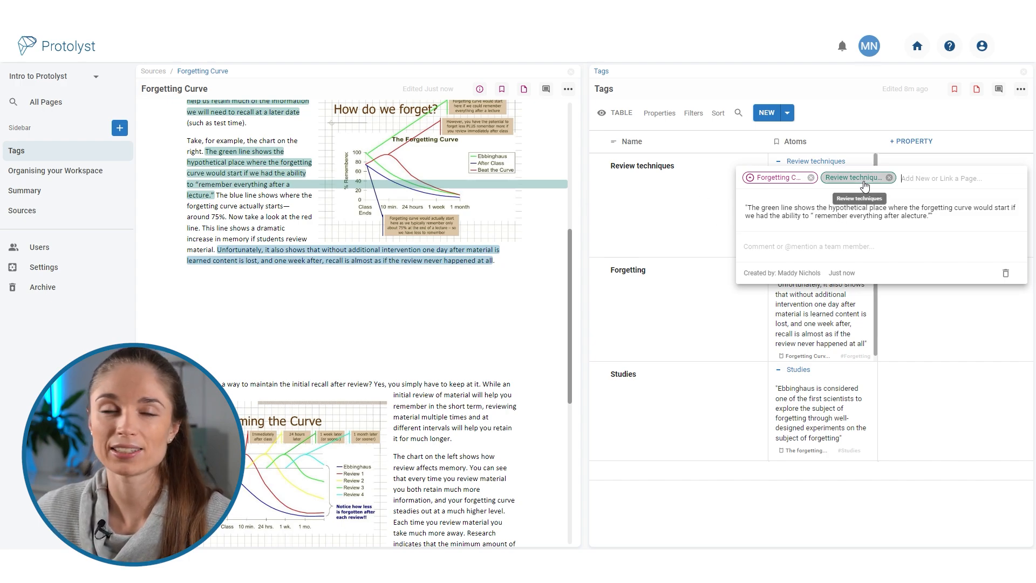
pyautogui.click(670, 204)
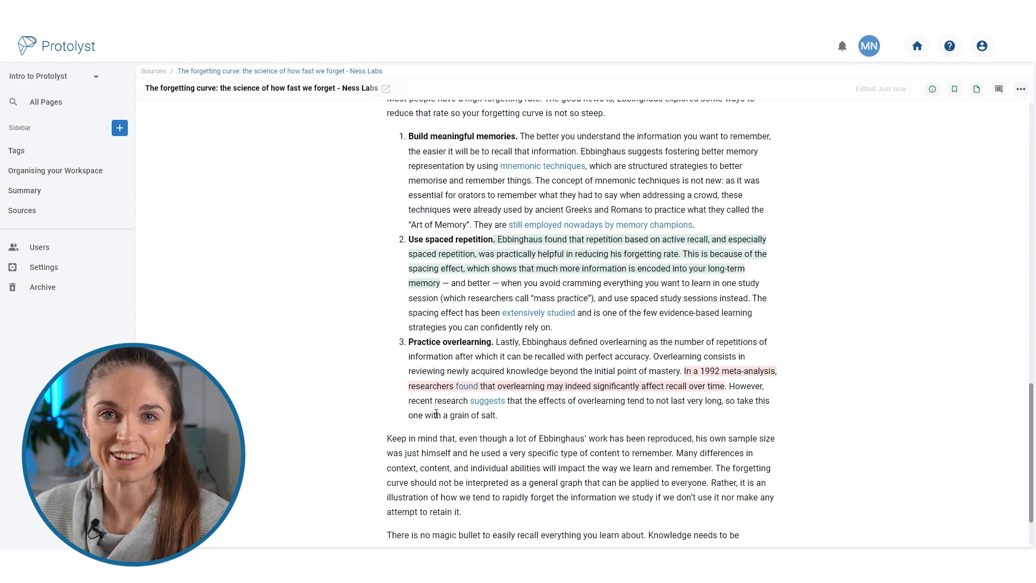
# Examine the atoms and their source links in the Tags table, including the expanded list for Review techniques.
pyautogui.click(42, 152)
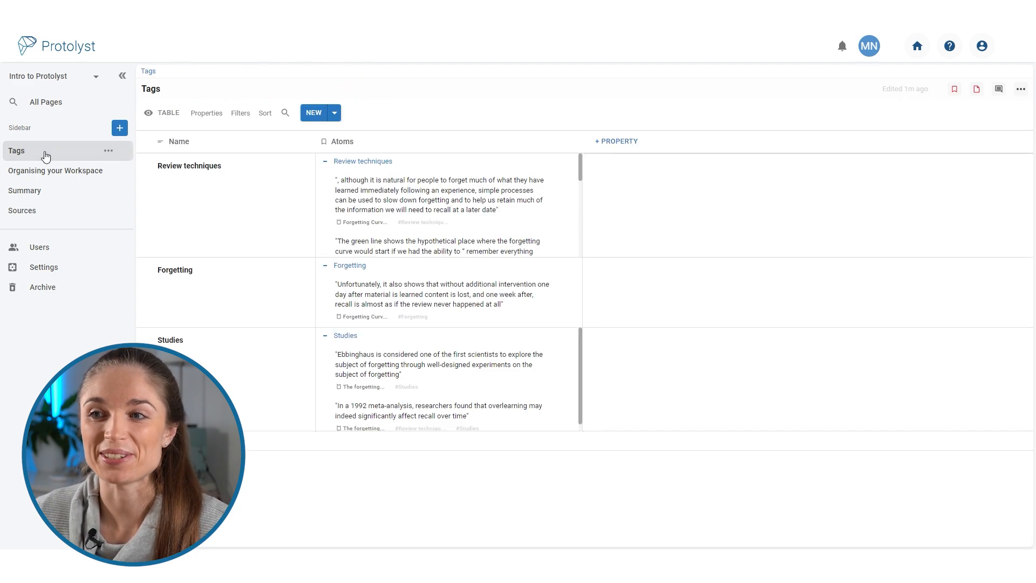
pyautogui.scroll(-4, 467, 218)
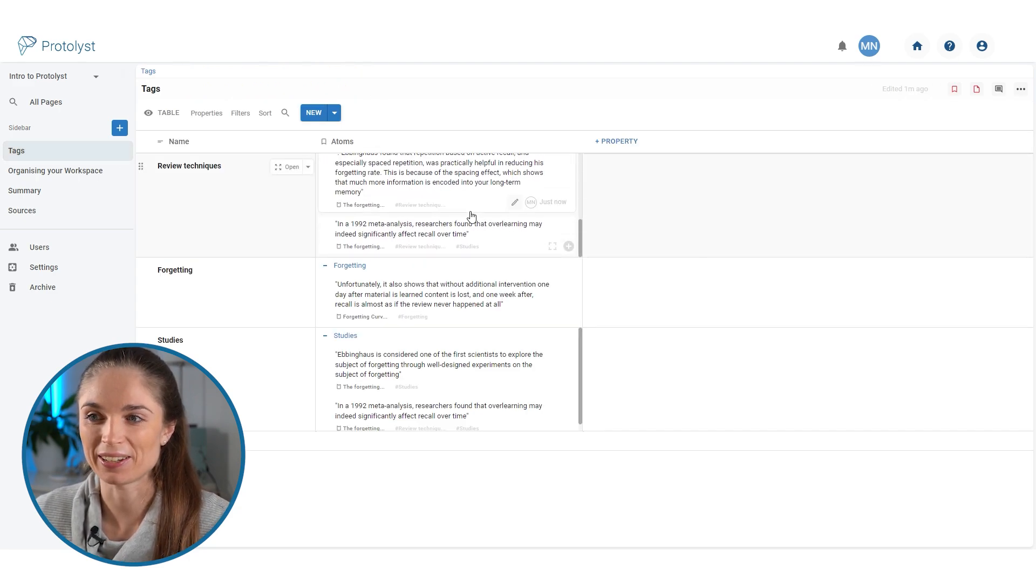
pyautogui.scroll(5, 468, 216)
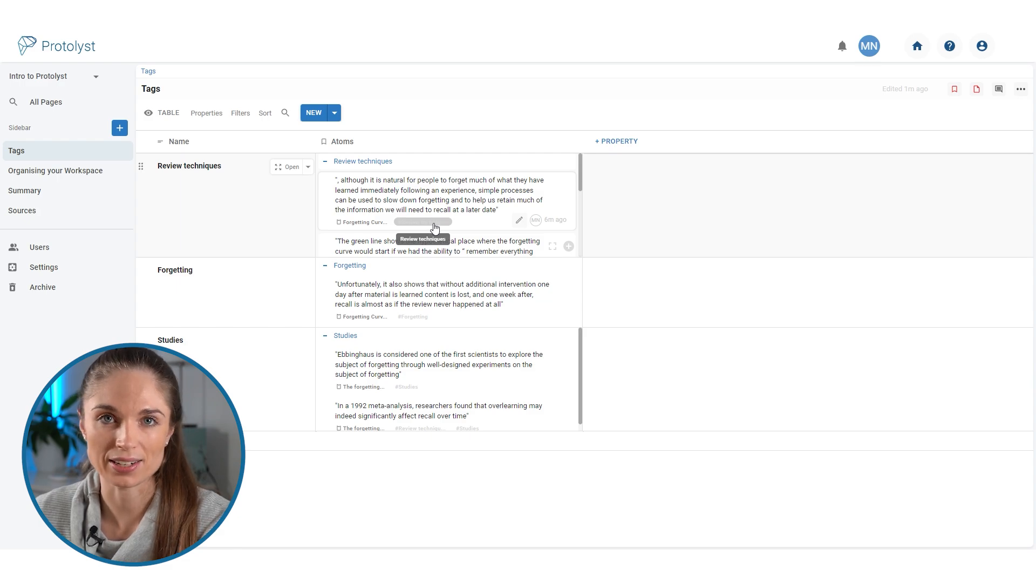
pyautogui.scroll(-5, 378, 225)
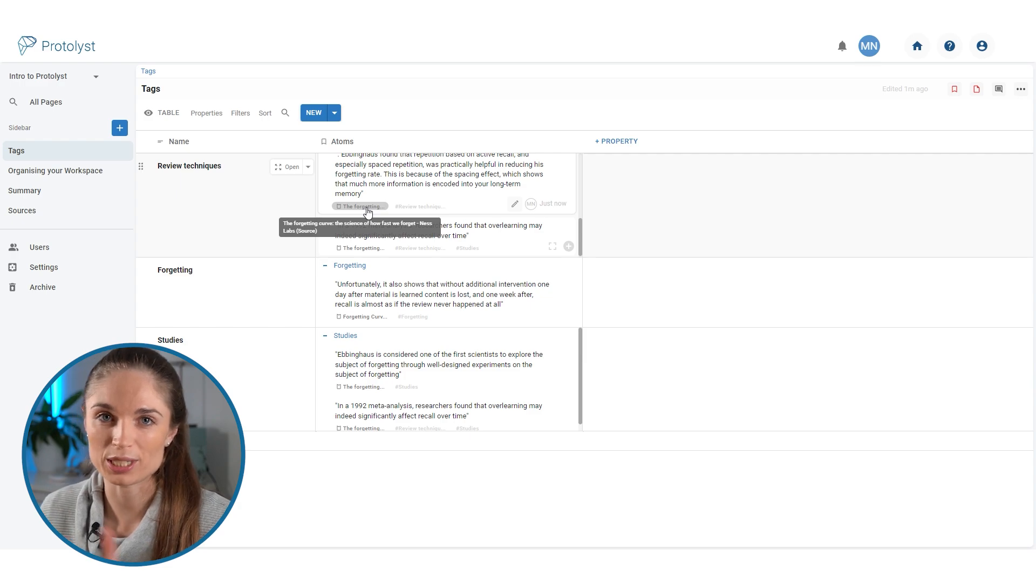
pyautogui.click(557, 249)
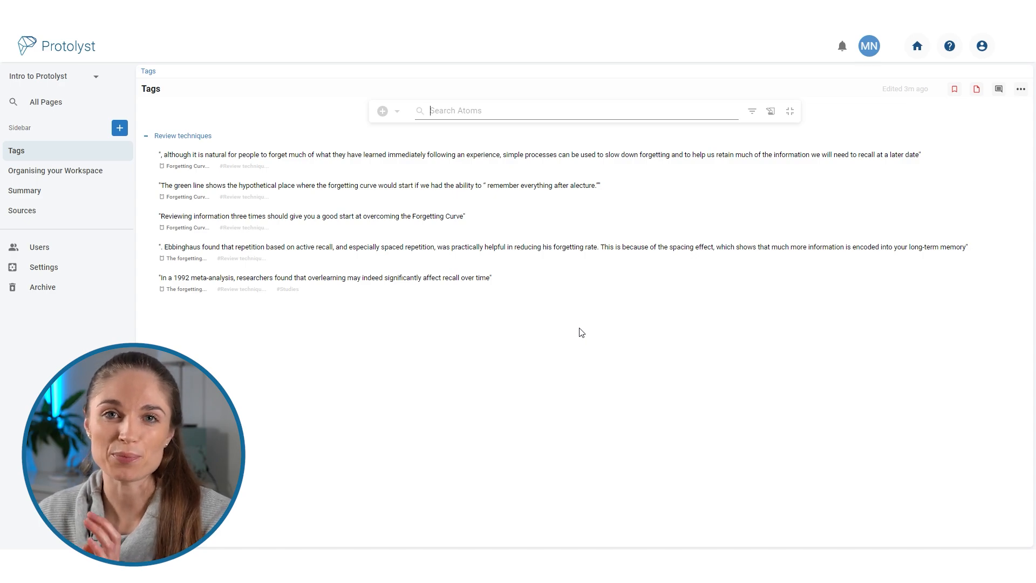
pyautogui.click(790, 111)
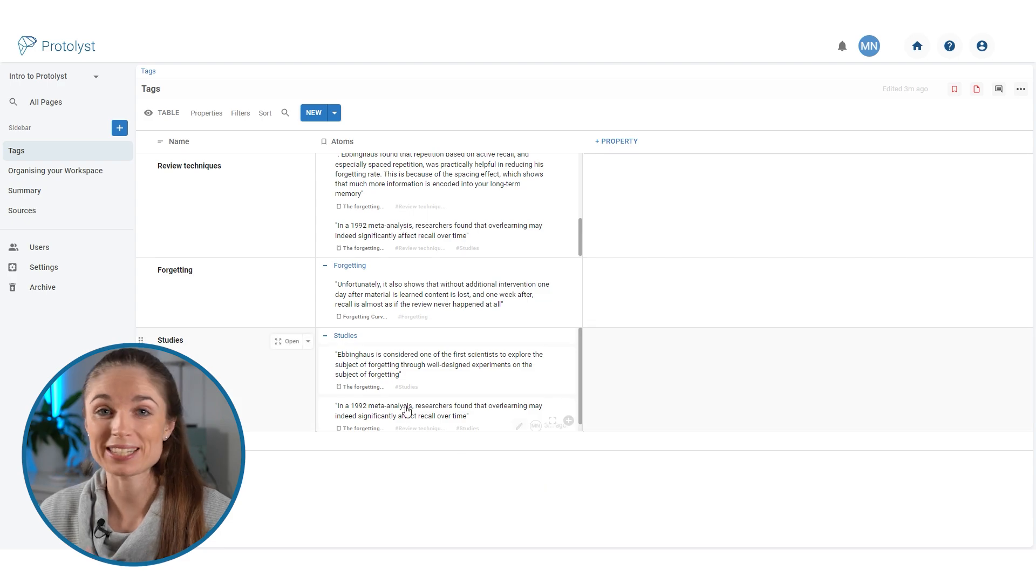
# Open the Ness Labs forgetting curve article from Sources and capture the passage "Keep in mind that" to "content to remember" as an atom.
pyautogui.click(38, 220)
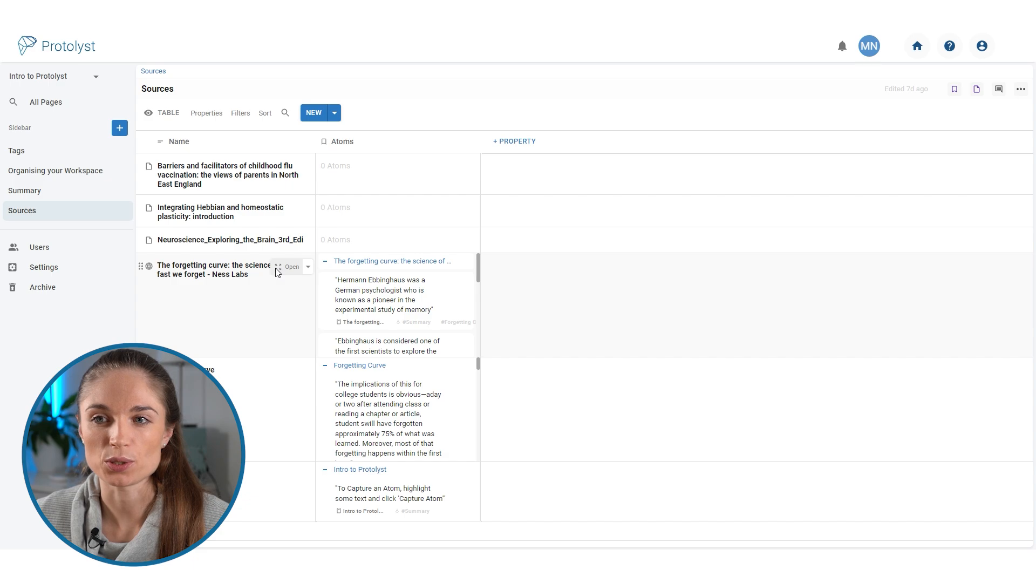
pyautogui.click(286, 268)
pyautogui.scroll(-15, 390, 440)
pyautogui.moveTo(391, 440); pyautogui.dragTo(679, 456)
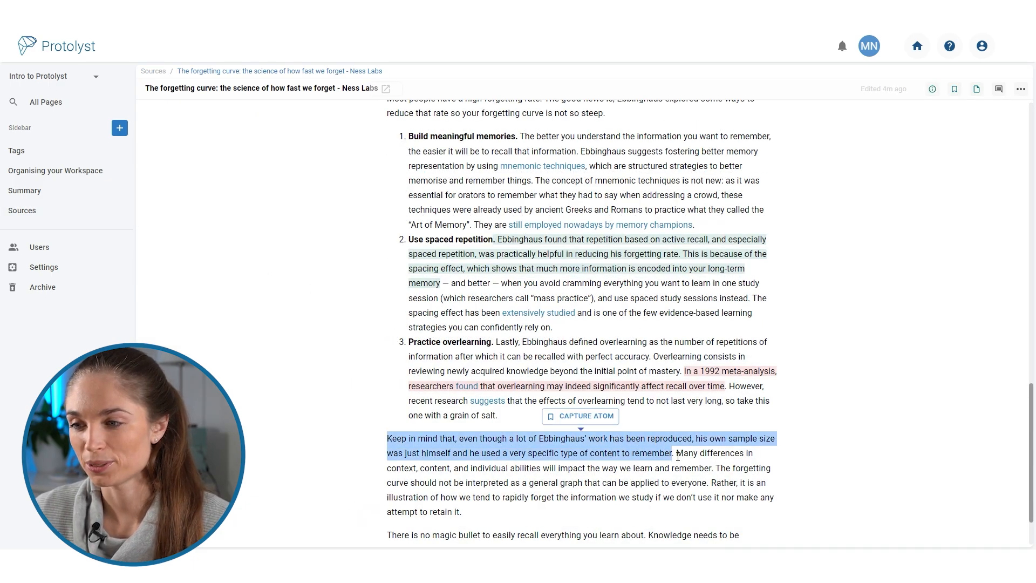
pyautogui.click(601, 416)
pyautogui.write('tags')
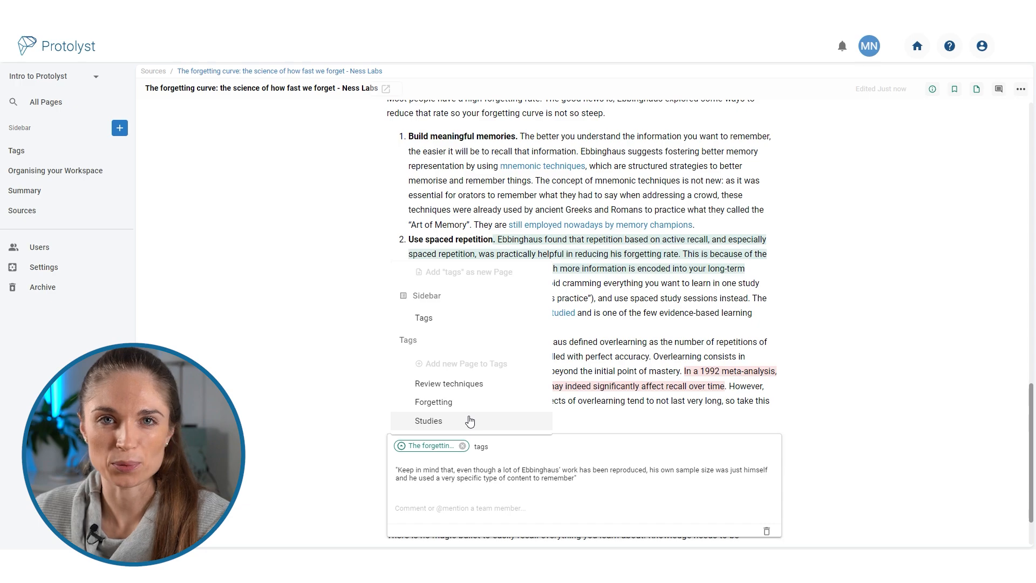
pyautogui.press('BackSpace')
pyautogui.press('BackSpace')
pyautogui.press('BackSpace')
pyautogui.press('BackSpace')
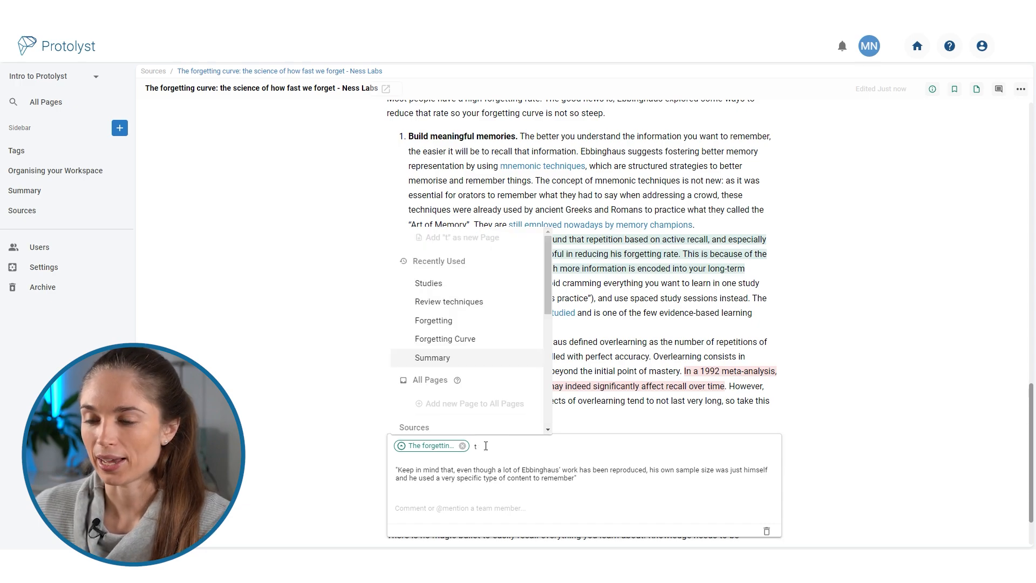
# Link the atom to a new page named "controversy" located in Tags, and check its entry in the Tags table.
pyautogui.write('controversy')
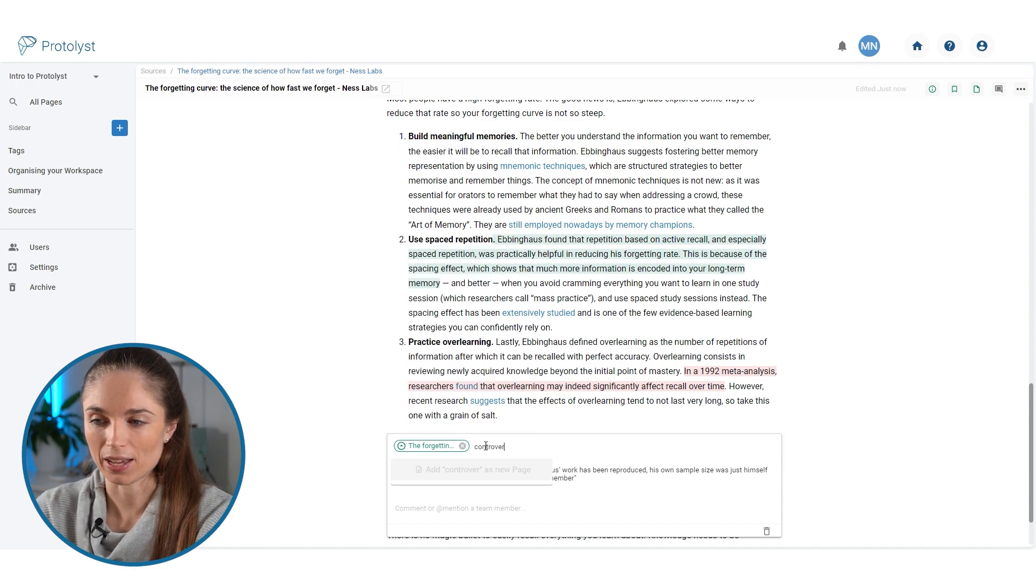
pyautogui.click(502, 475)
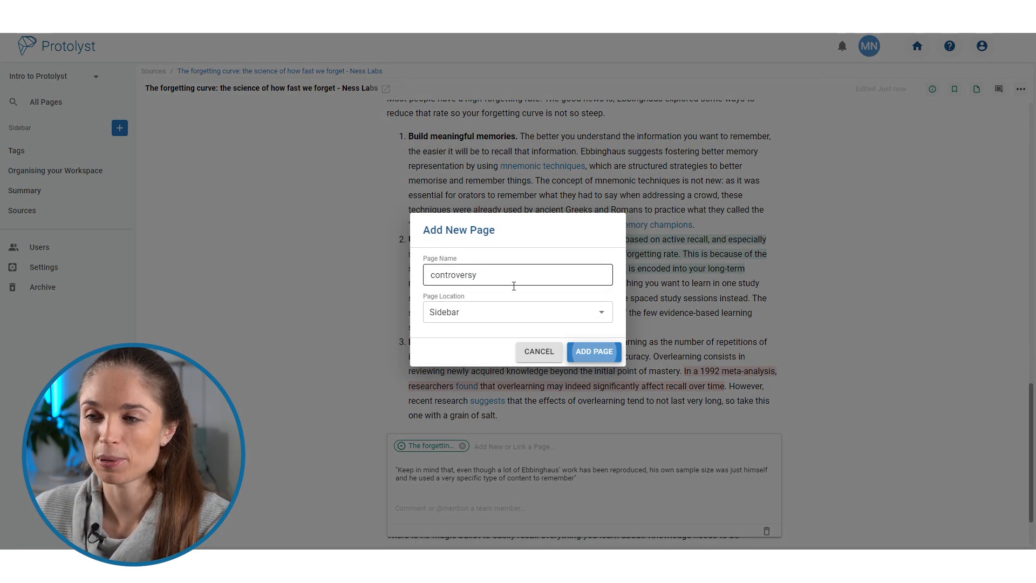
pyautogui.click(606, 314)
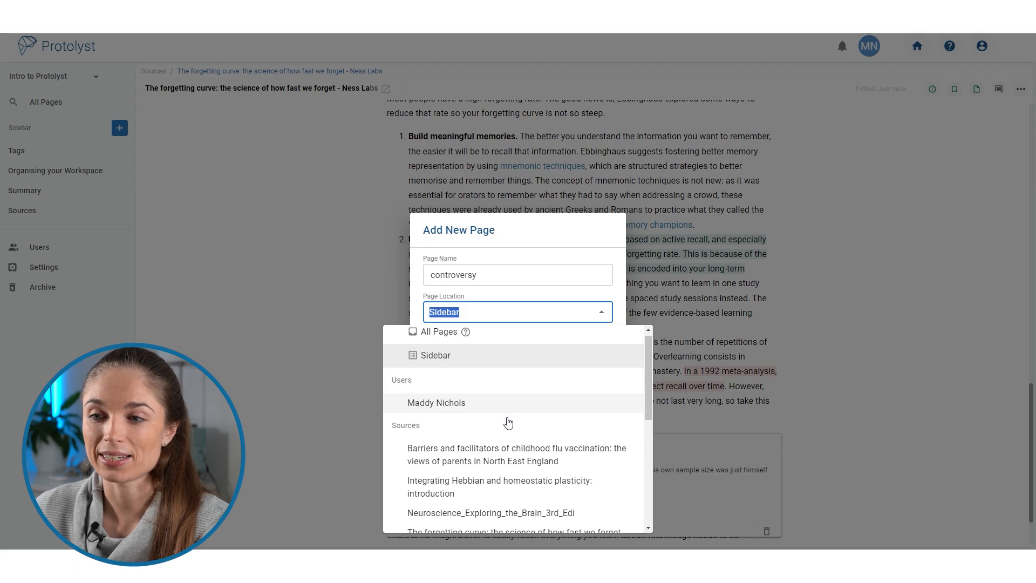
pyautogui.scroll(-5, 507, 422)
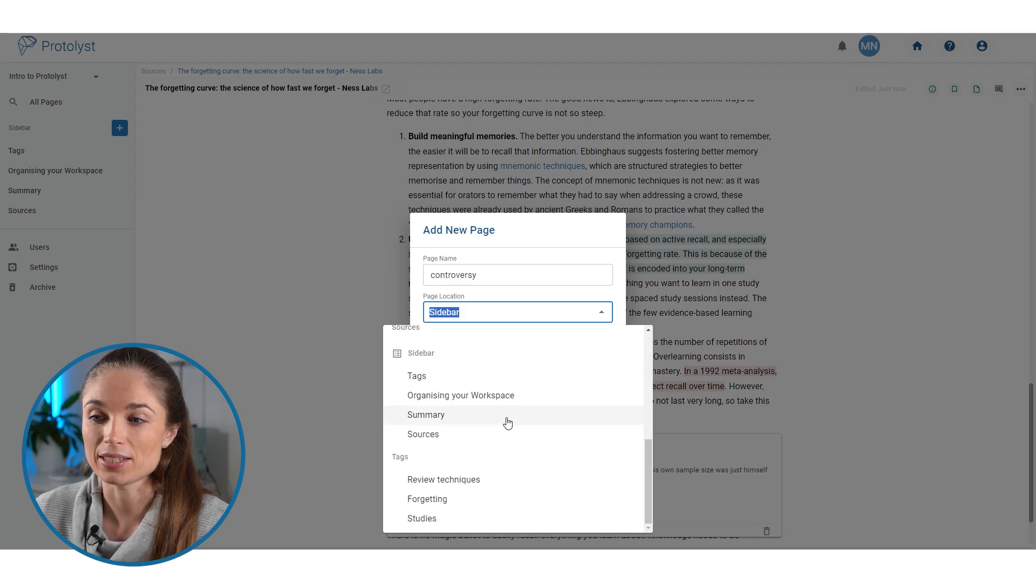
pyautogui.click(429, 378)
pyautogui.click(594, 353)
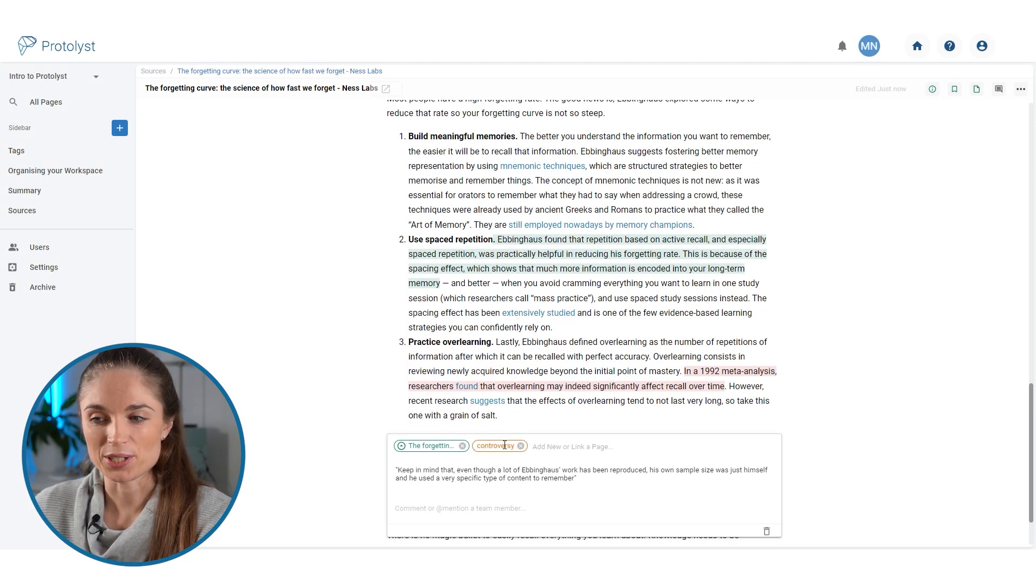
pyautogui.click(47, 155)
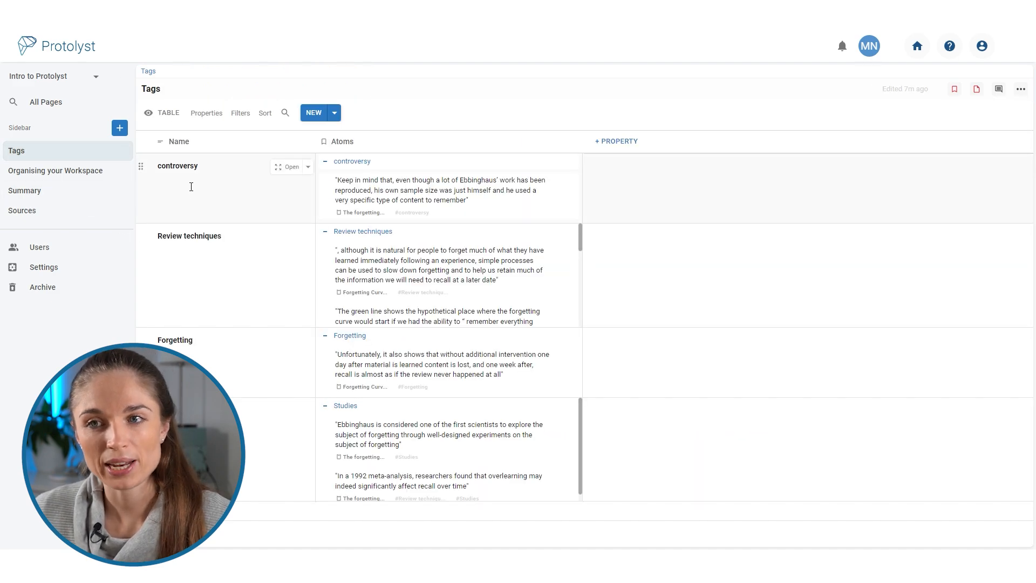